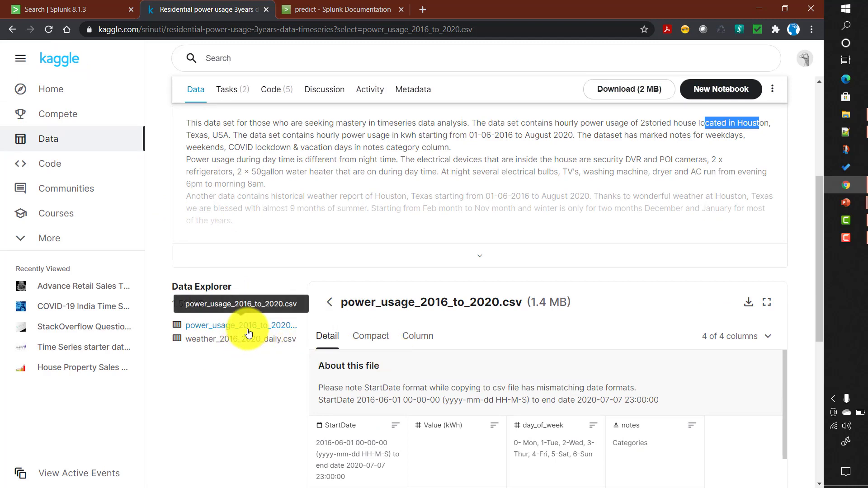
# - Examine the power_usage_2016_to_2020.csv columns on Kaggle and the matching indexed events in the Splunk search
pyautogui.doubleClick(365, 303)
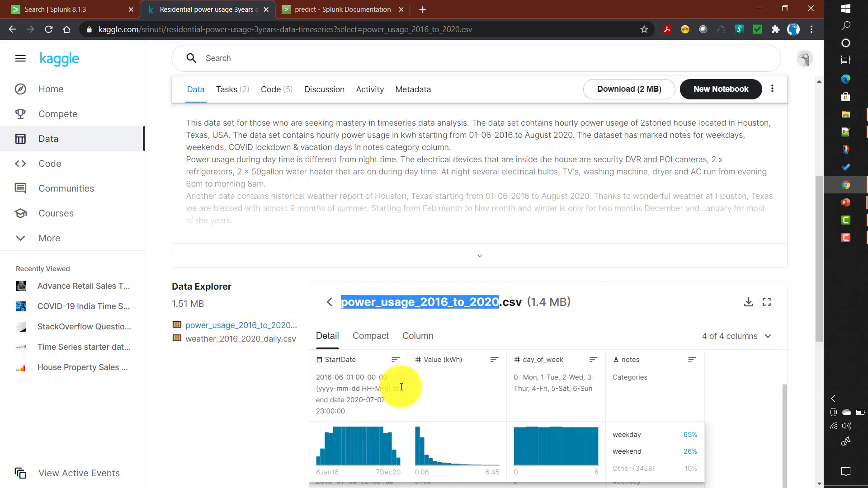
pyautogui.scroll(-2, 237, 404)
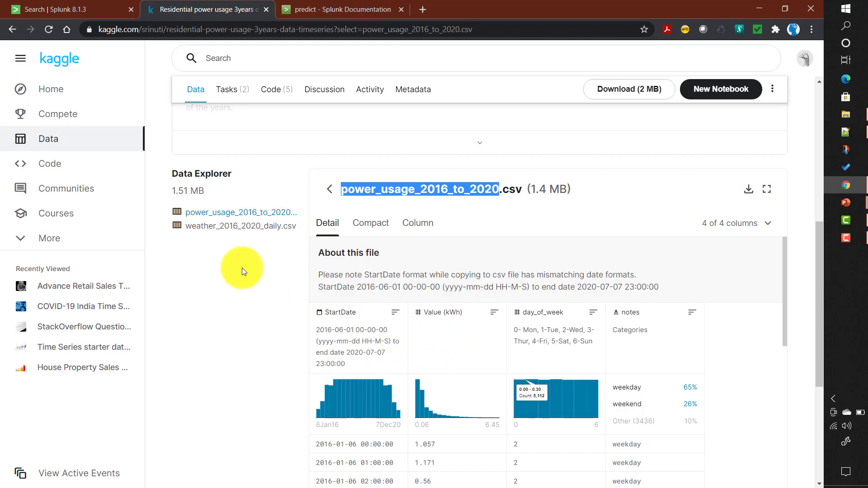
pyautogui.click(64, 13)
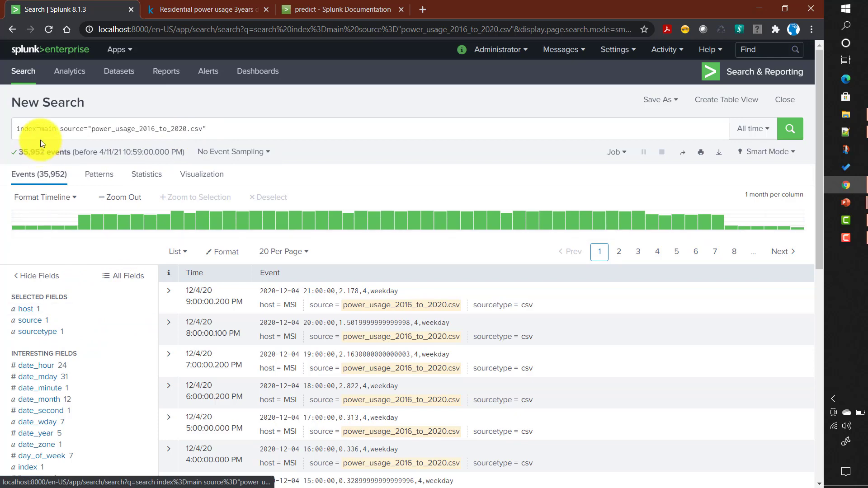
pyautogui.scroll(-5, 93, 297)
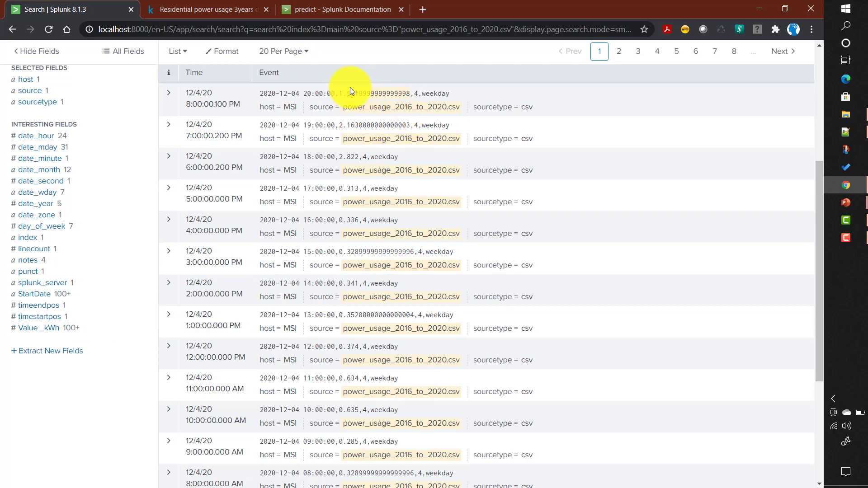
pyautogui.scroll(5, 151, 257)
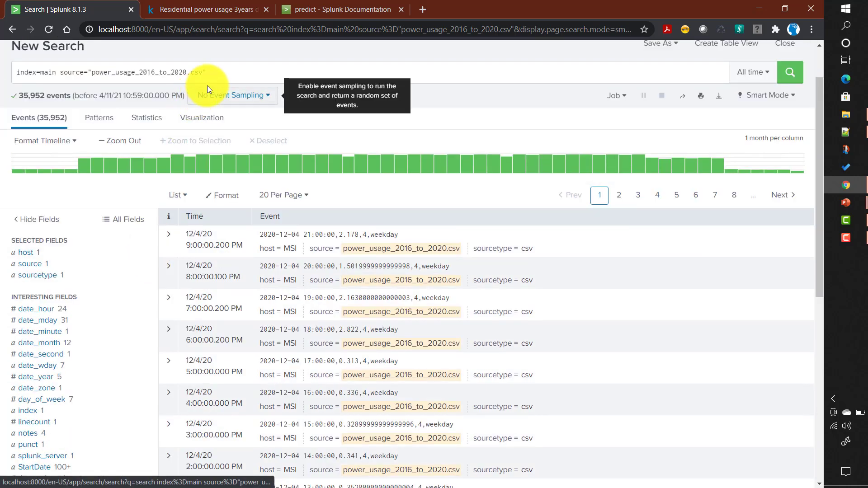
# - Extend the search on a new line with | timechart span=1mon avg("Value _kWh") as val
pyautogui.click(226, 79)
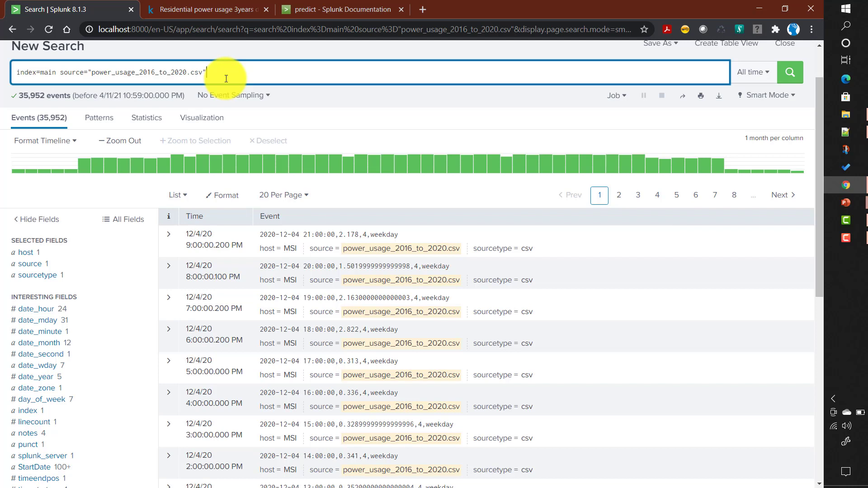
pyautogui.write('|')
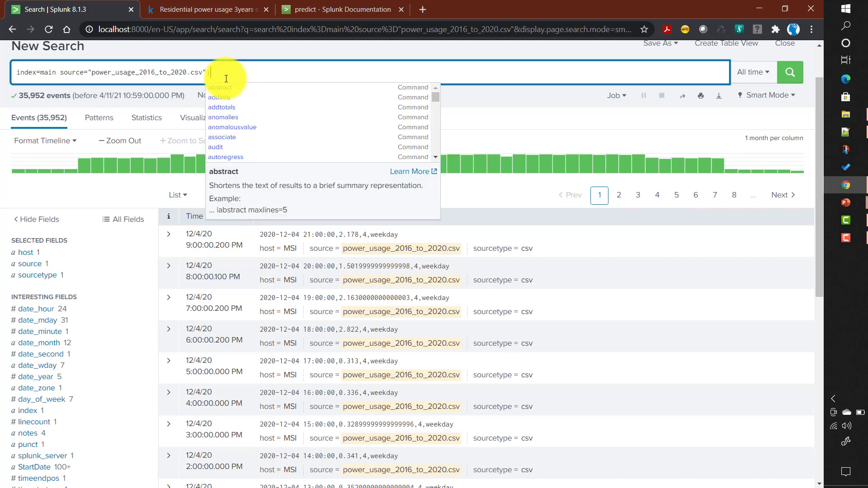
pyautogui.press('BackSpace')
pyautogui.hotkey('shift', 'Return')
pyautogui.write('|')
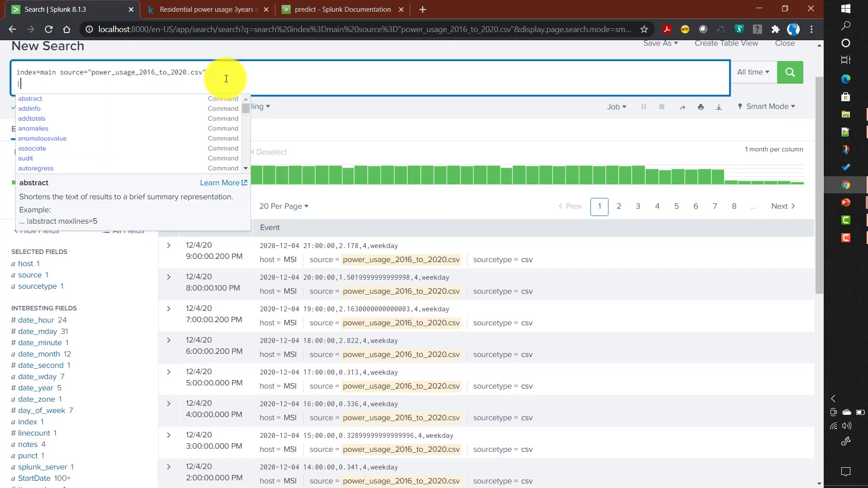
pyautogui.write(' t')
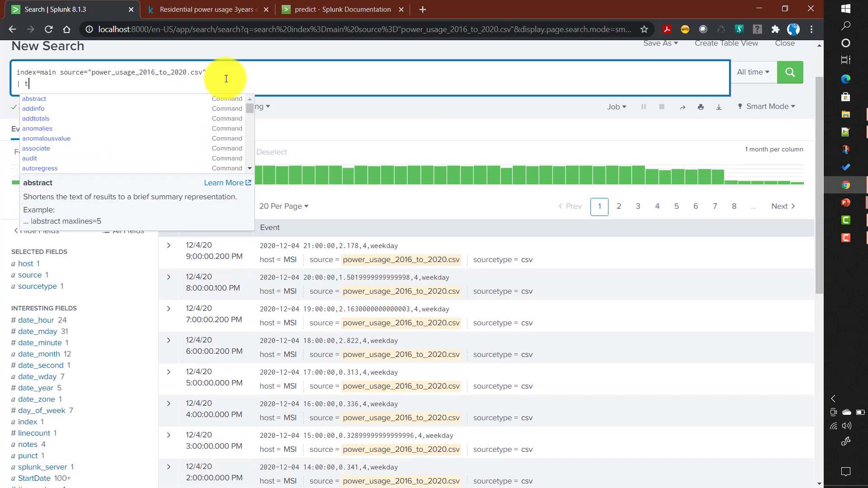
pyautogui.write('imechart')
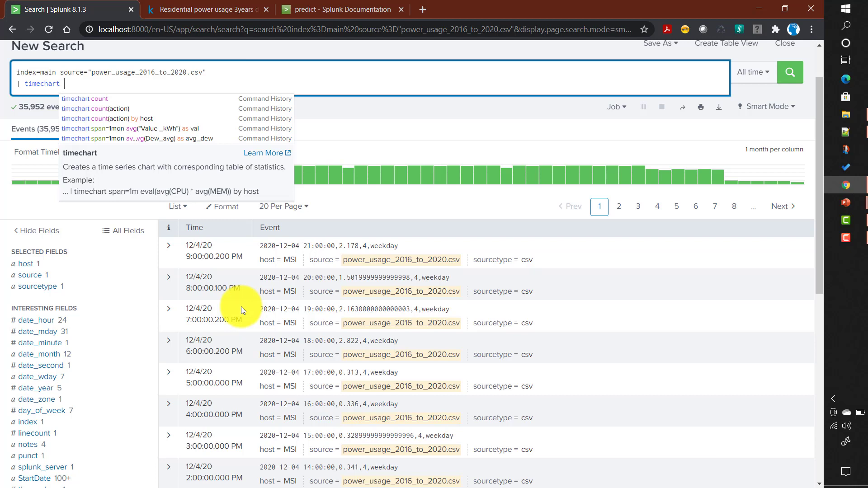
pyautogui.write('span=')
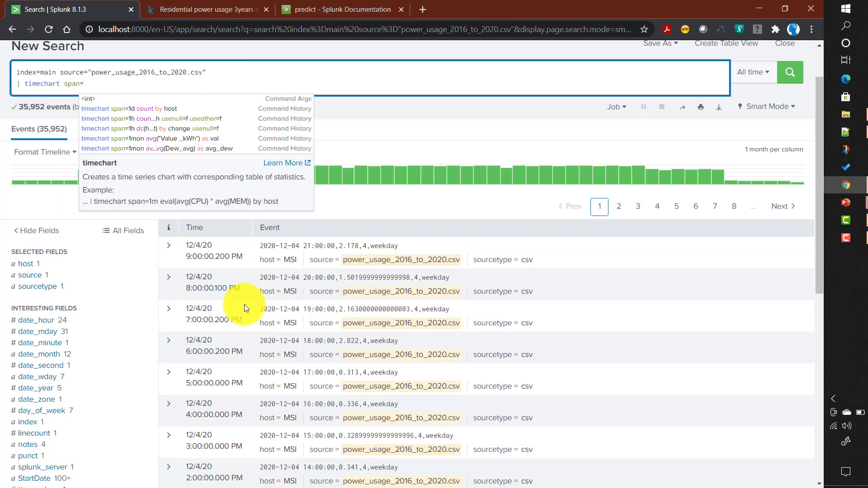
pyautogui.write('1moi')
pyautogui.press('BackSpace')
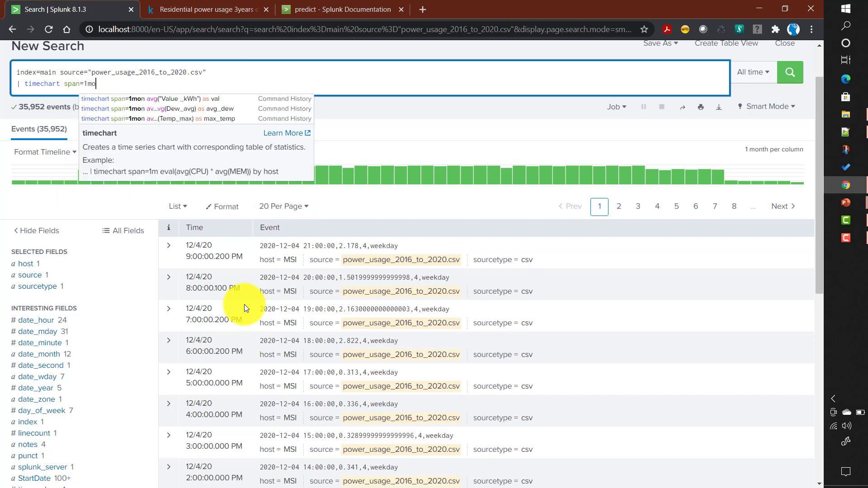
pyautogui.write('n')
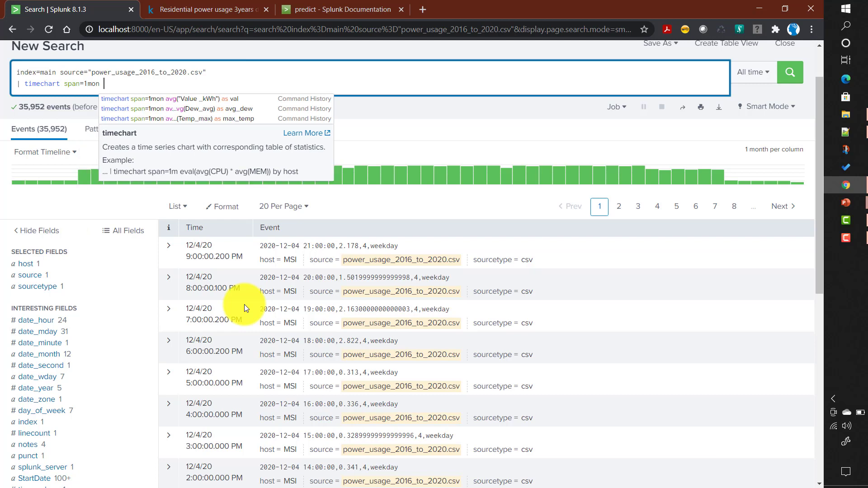
pyautogui.click(214, 99)
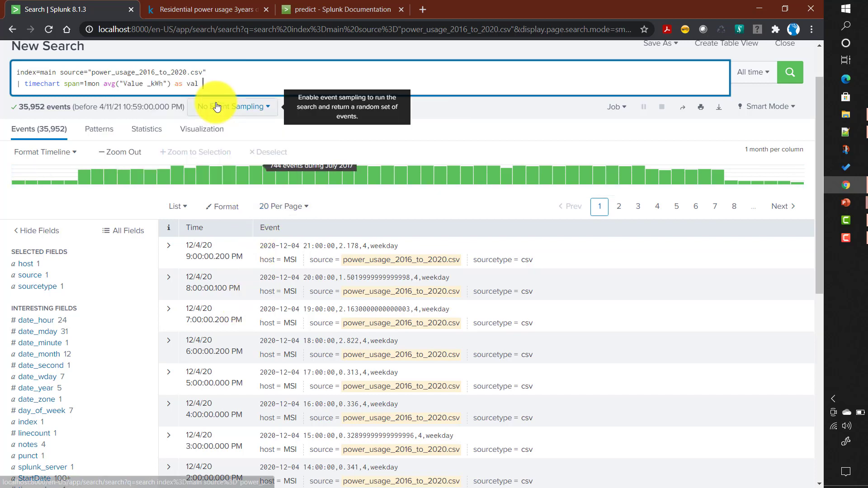
# - Check the Value _kWh field's summary against the avg function in the timechart line
pyautogui.scroll(-4, 90, 312)
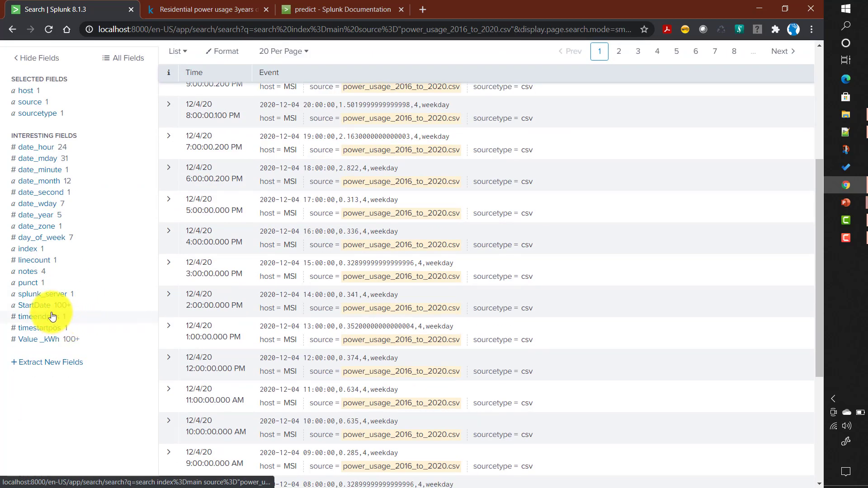
pyautogui.click(40, 341)
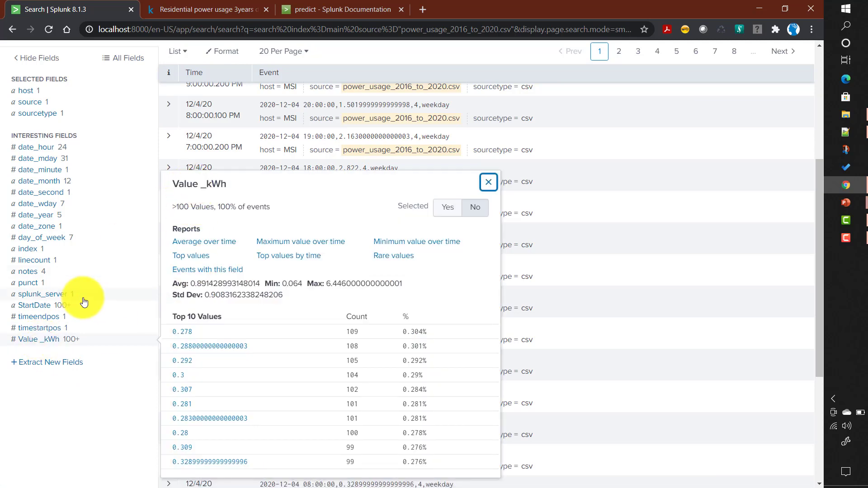
pyautogui.scroll(5, 87, 300)
pyautogui.click(105, 142)
pyautogui.moveTo(105, 142); pyautogui.dragTo(118, 142)
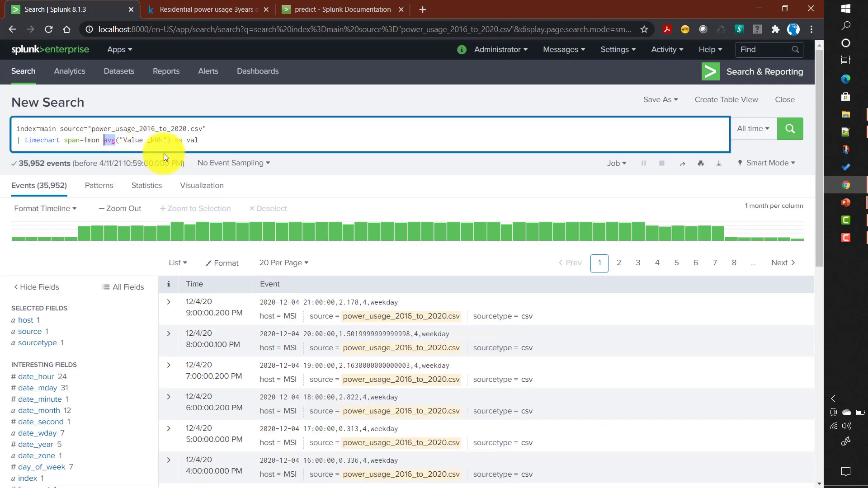
pyautogui.click(171, 140)
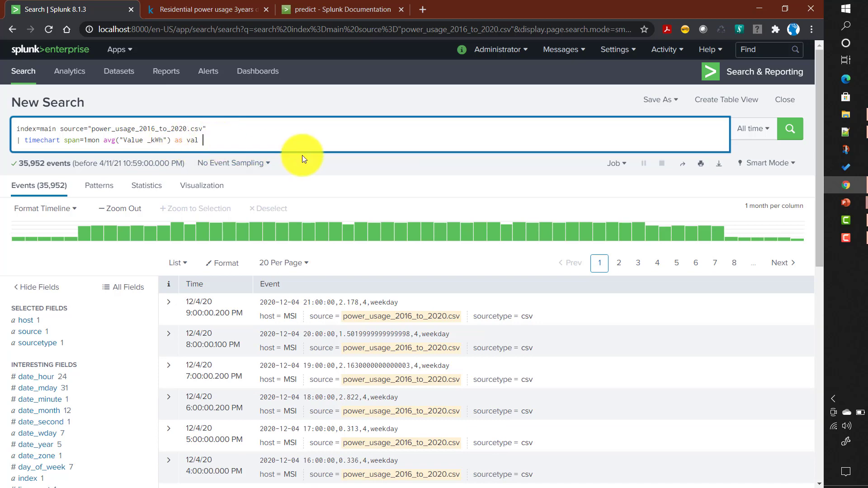
# - Run the search and visualize the monthly averages as a column chart
pyautogui.click(790, 132)
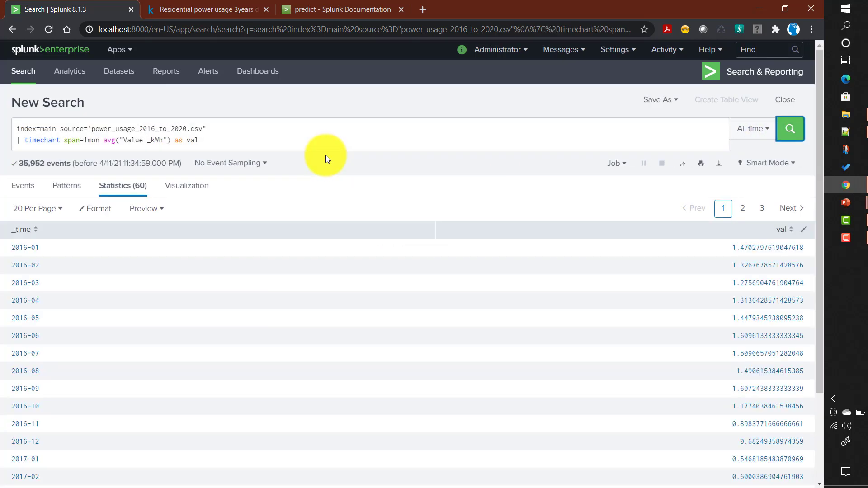
pyautogui.click(190, 190)
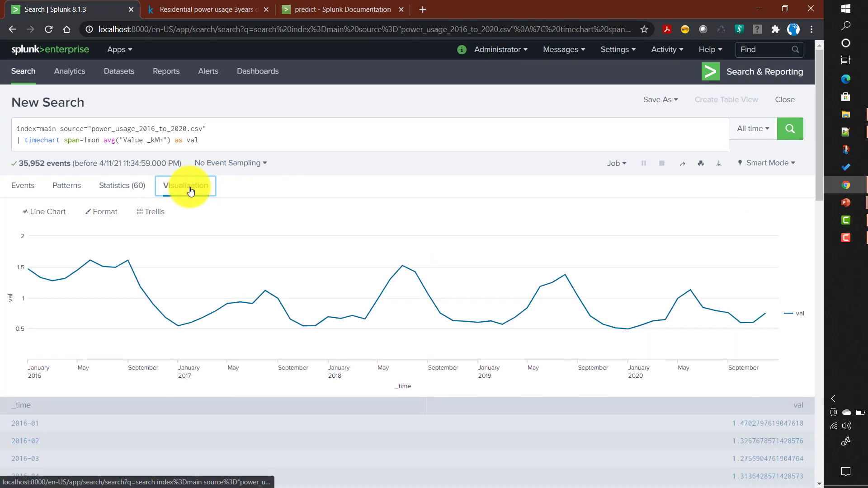
pyautogui.click(51, 215)
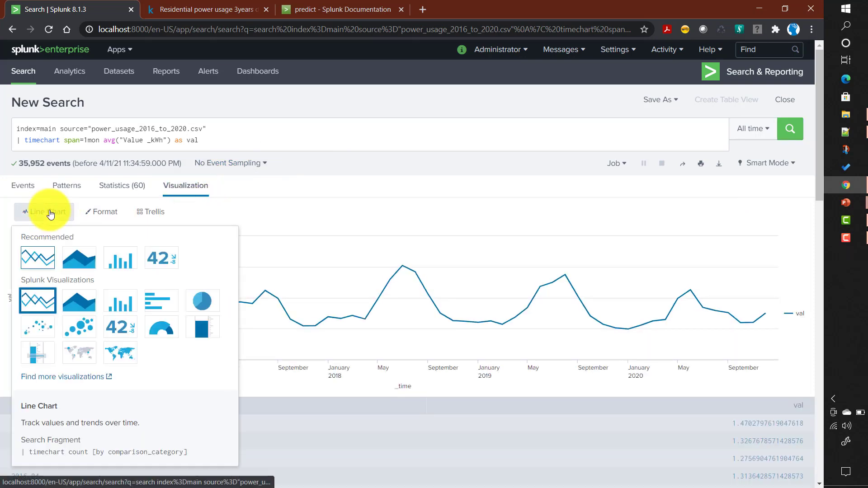
pyautogui.click(118, 265)
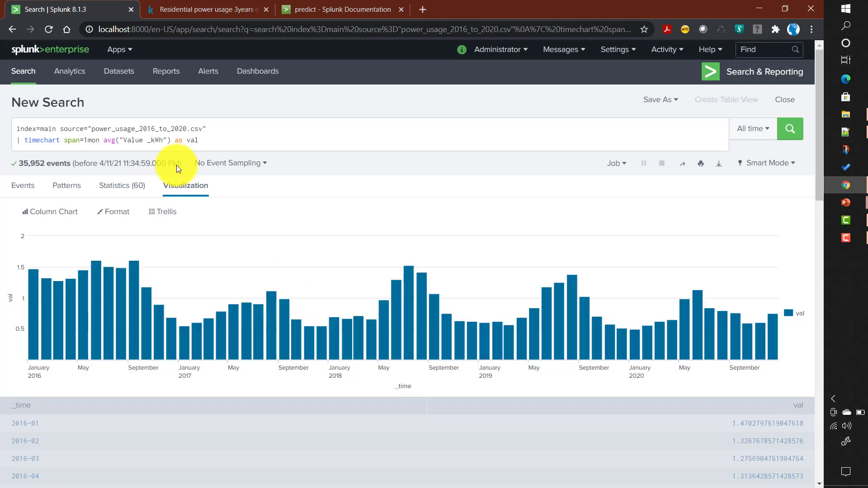
# - Add a third line to the search that forecasts the averaged field: | predict val
pyautogui.click(215, 143)
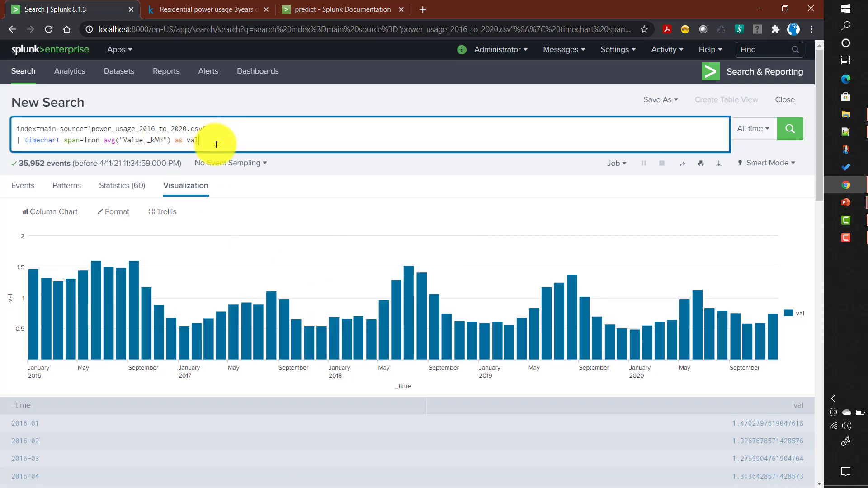
pyautogui.hotkey('shift', 'Return')
pyautogui.write('|')
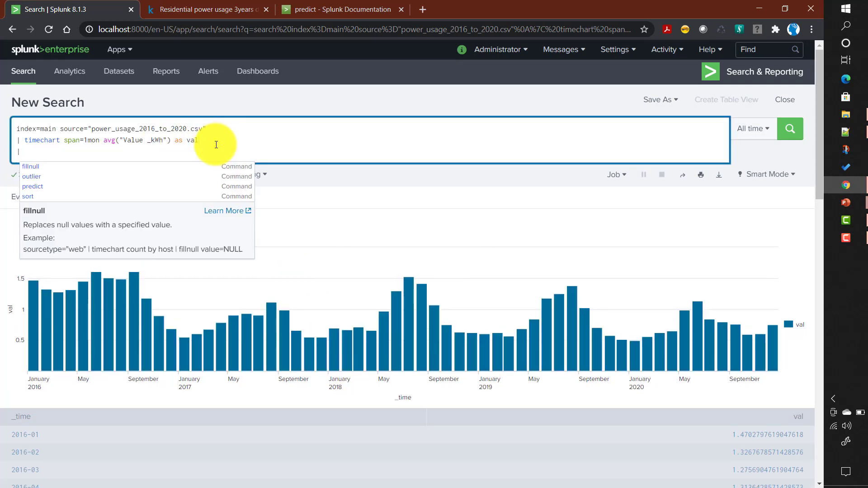
pyautogui.write(' predict')
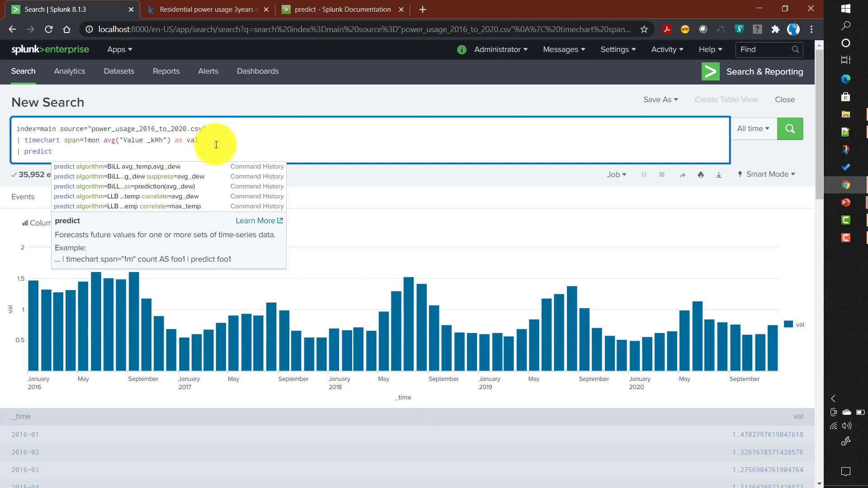
pyautogui.doubleClick(192, 141)
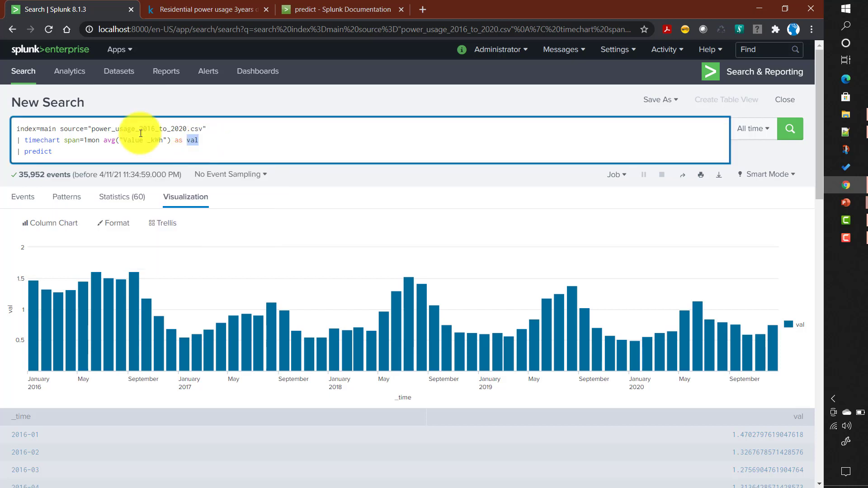
pyautogui.moveTo(104, 142); pyautogui.dragTo(194, 136)
pyautogui.doubleClick(194, 140)
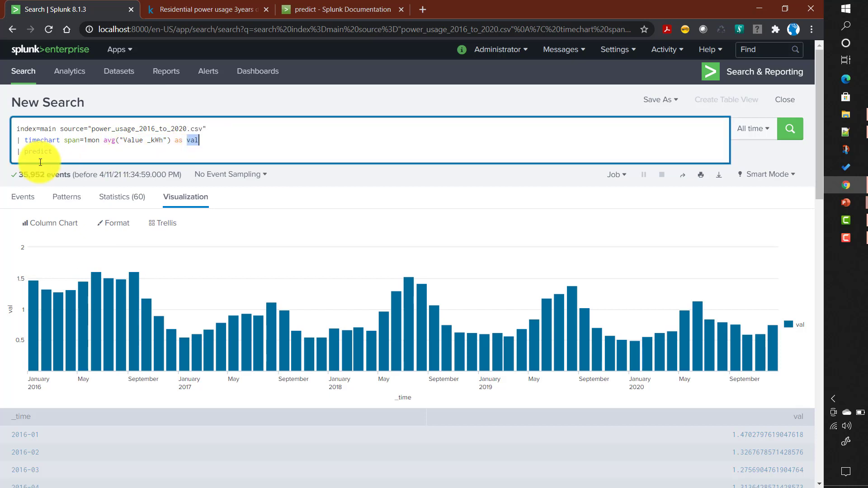
pyautogui.click(64, 153)
pyautogui.write('val')
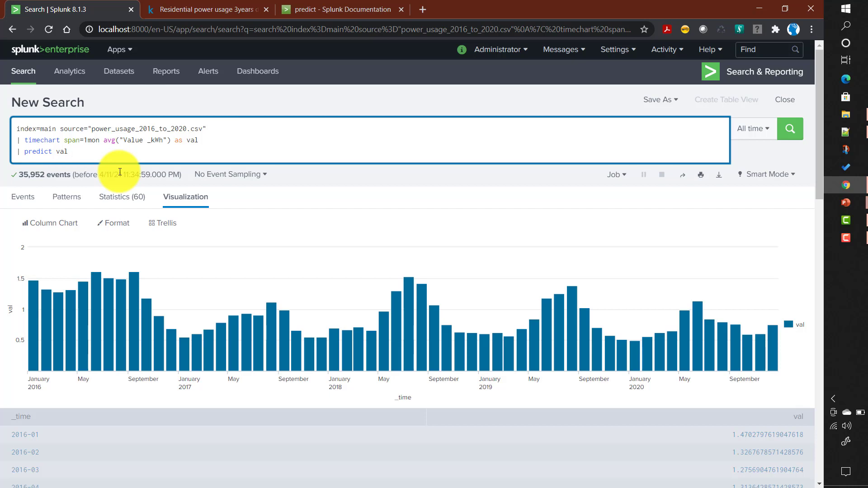
# - Set the predict command's algorithm option to LL
pyautogui.write('algorit')
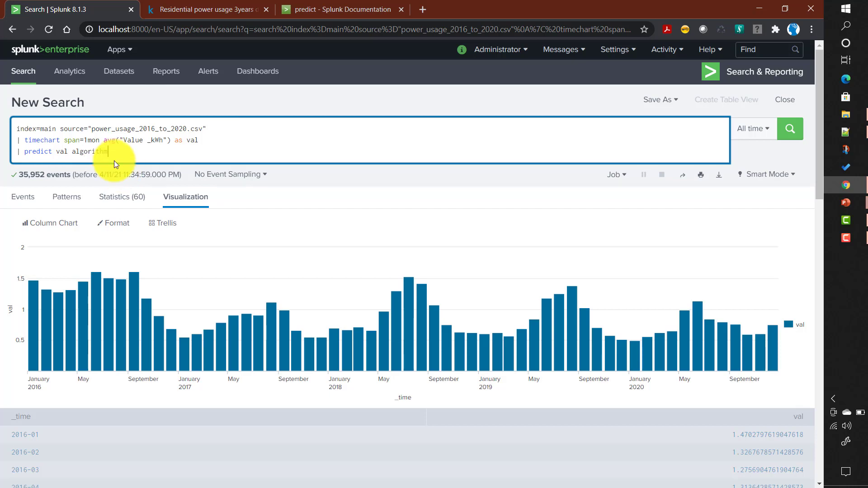
pyautogui.write('hm=')
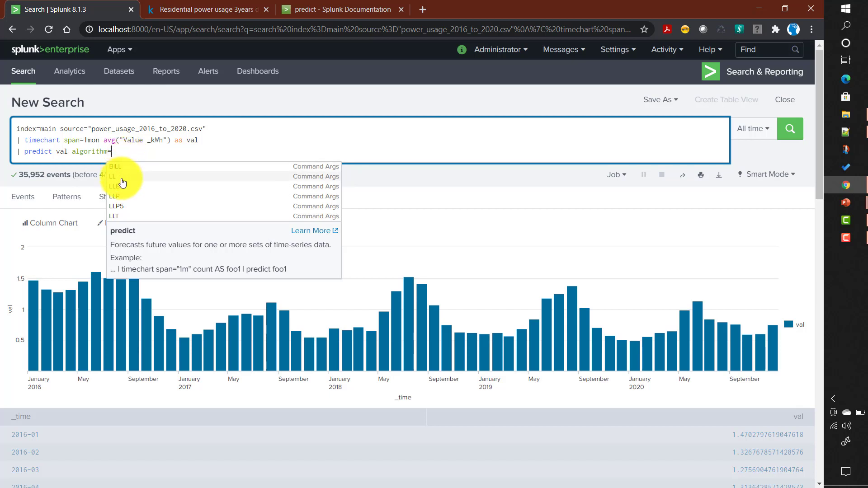
pyautogui.click(118, 176)
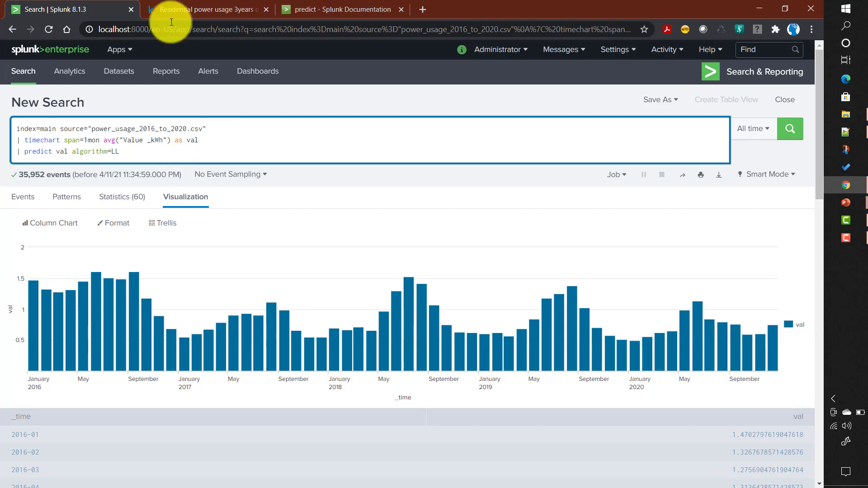
# - Read the LL algorithm's description and data point requirement in the Splunk predict documentation, and return to the search
pyautogui.click(322, 10)
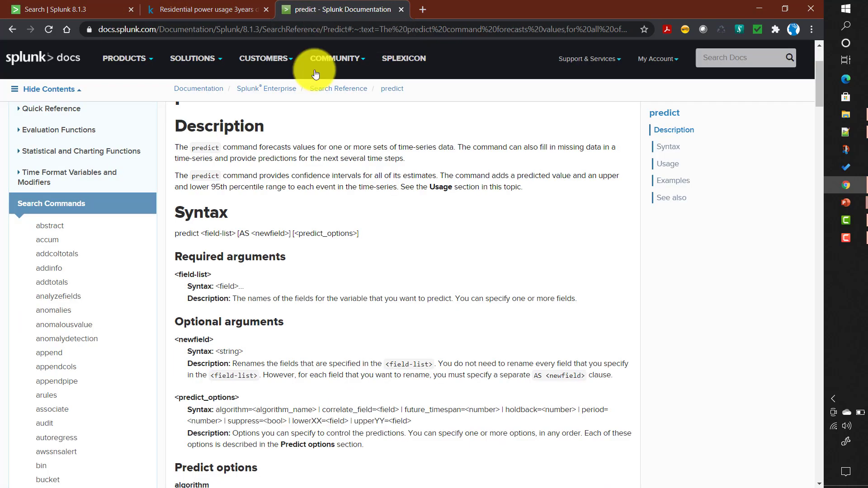
pyautogui.scroll(-6, 328, 233)
pyautogui.scroll(-2, 327, 226)
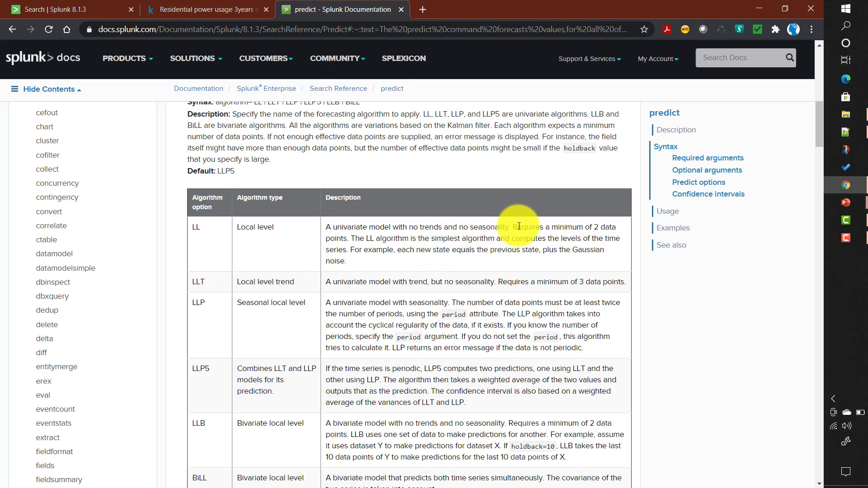
pyautogui.moveTo(517, 226); pyautogui.dragTo(616, 229)
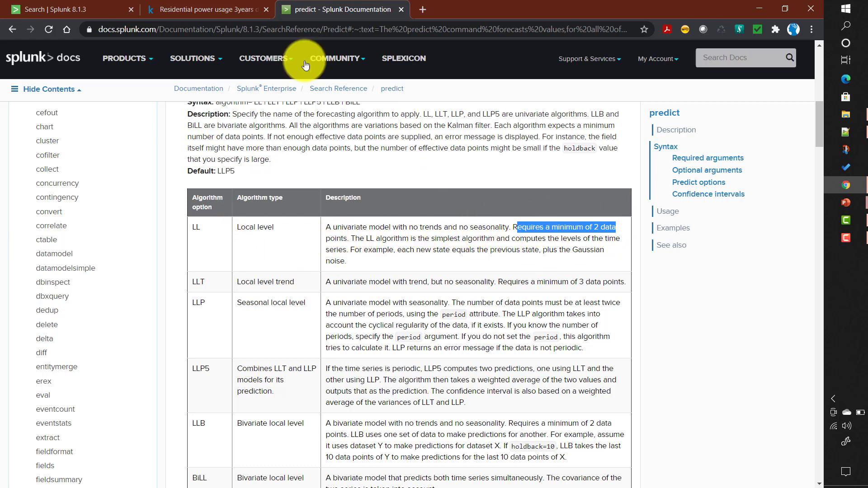
pyautogui.click(78, 13)
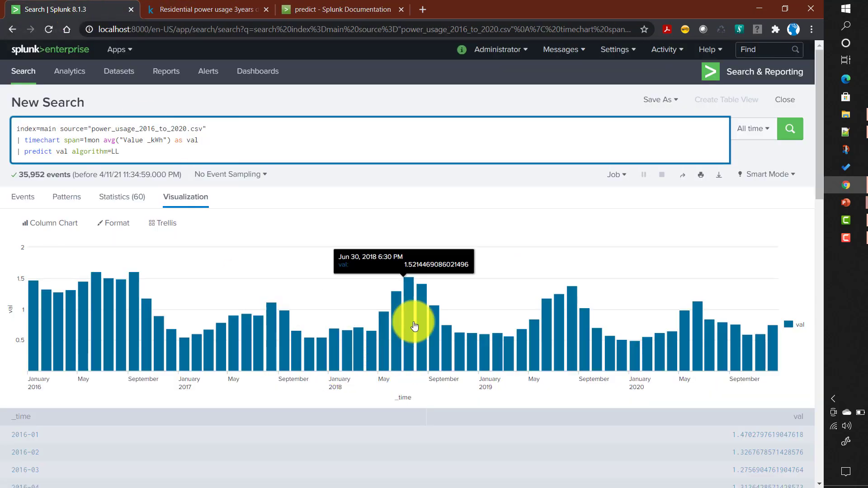
# - Run the search with the LL forecast added to the monthly averages
pyautogui.moveTo(547, 356)
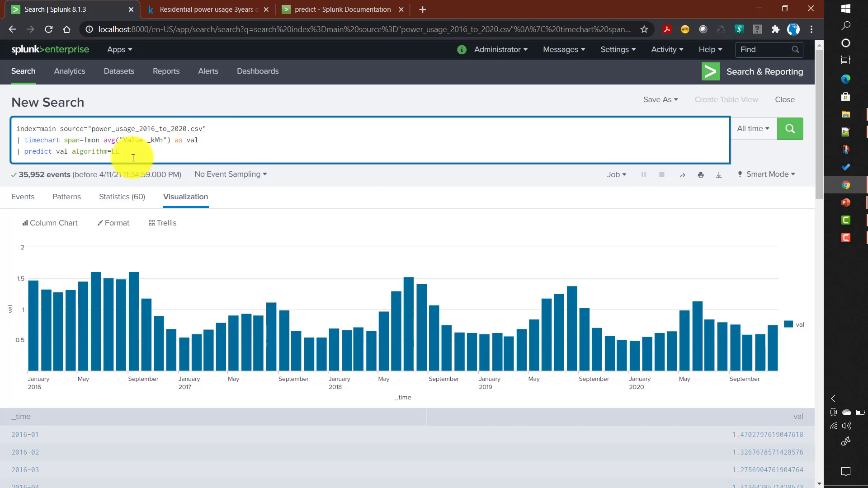
pyautogui.click(789, 130)
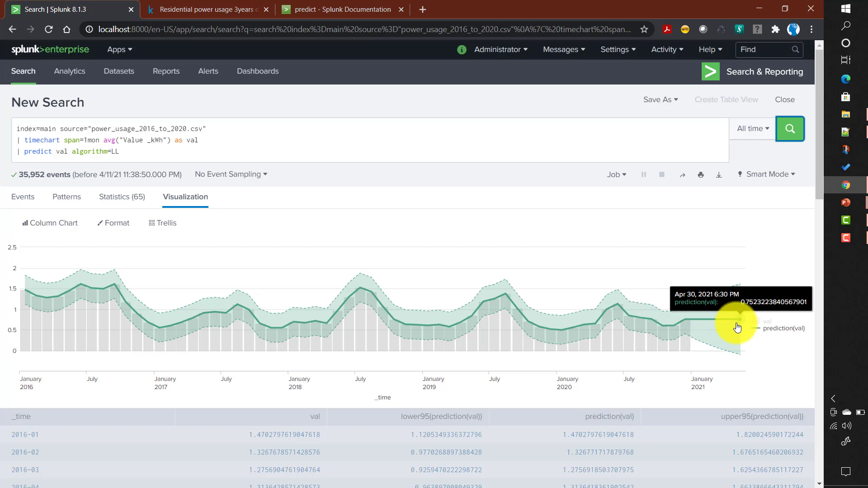
# - Find the future_timespan option in the predict documentation's syntax section and copy its name
pyautogui.click(175, 156)
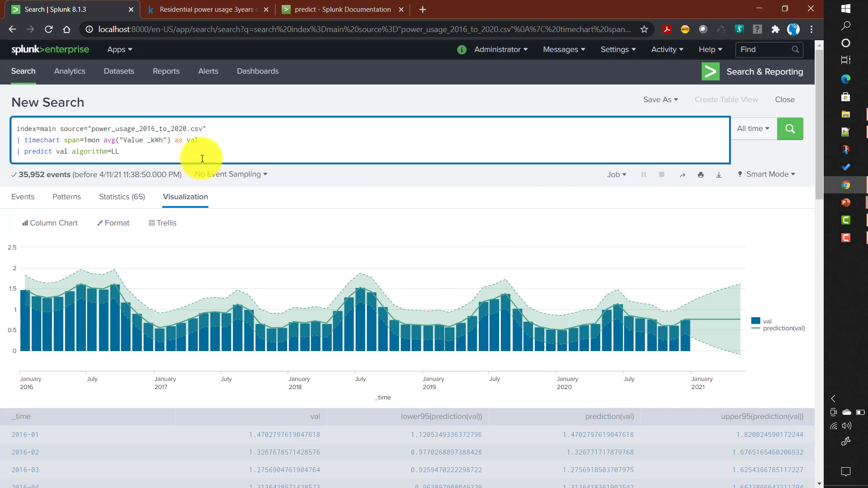
pyautogui.click(310, 9)
pyautogui.scroll(10, 295, 312)
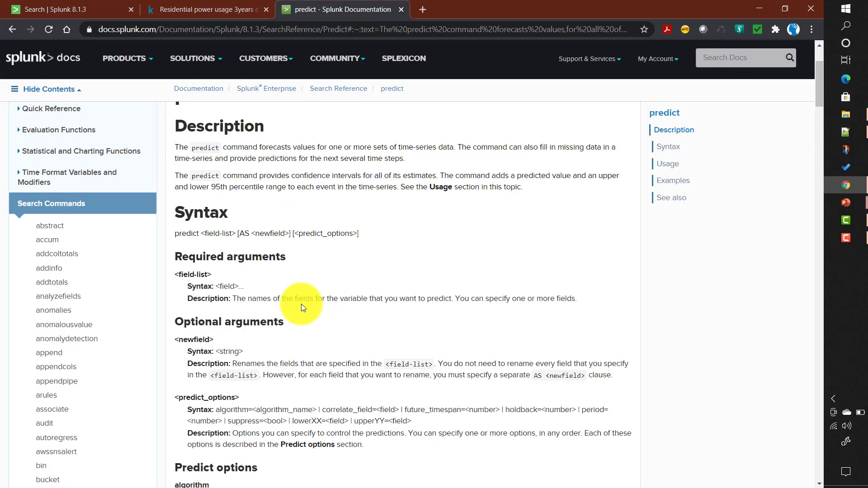
pyautogui.scroll(-6, 301, 304)
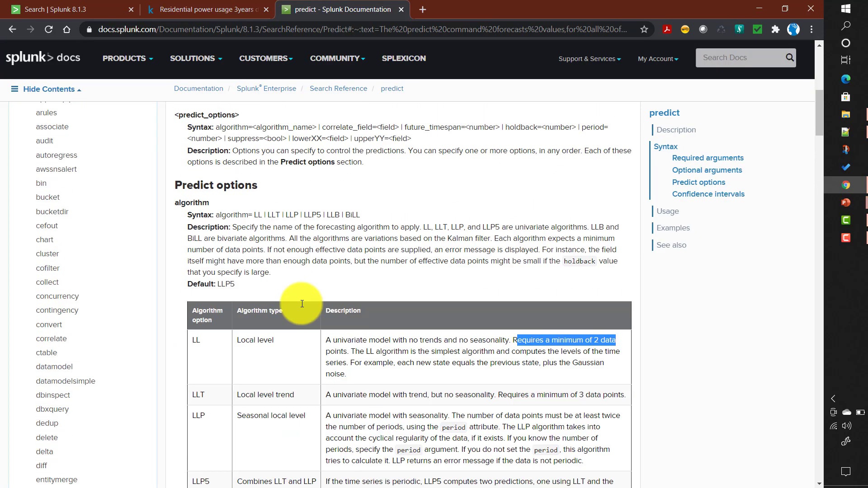
pyautogui.scroll(3, 301, 303)
pyautogui.scroll(-6, 301, 303)
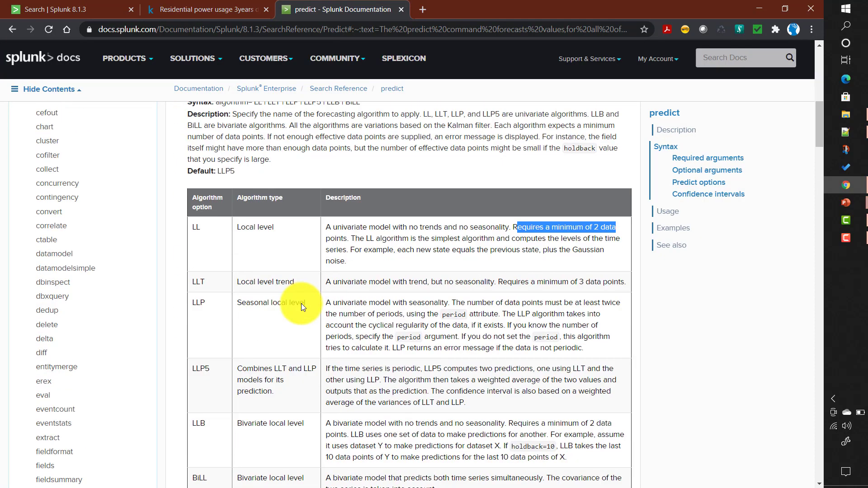
pyautogui.scroll(6, 301, 303)
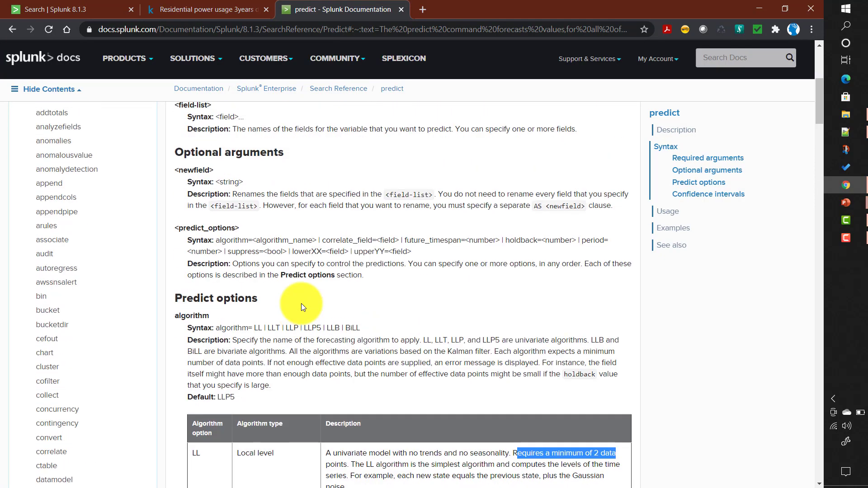
pyautogui.doubleClick(441, 240)
pyautogui.hotkey('ctrl', 'c')
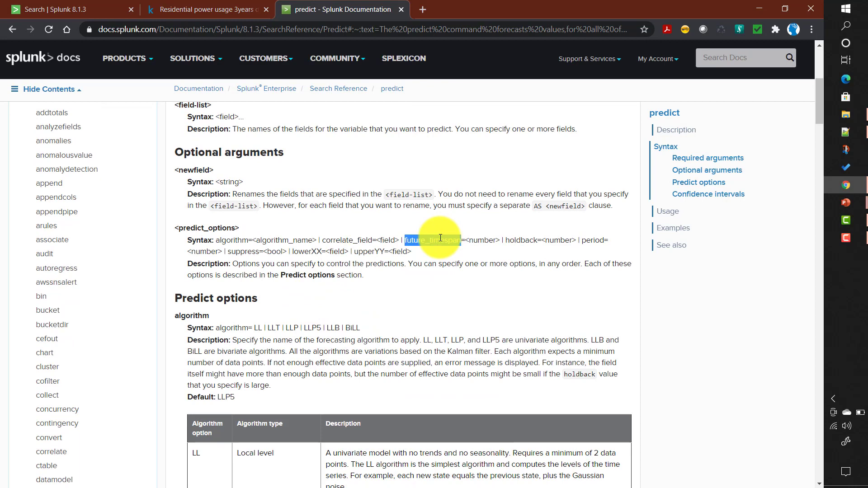
# - Return to the search, add future_timespan=30 to the predict command, and run it
pyautogui.click(74, 9)
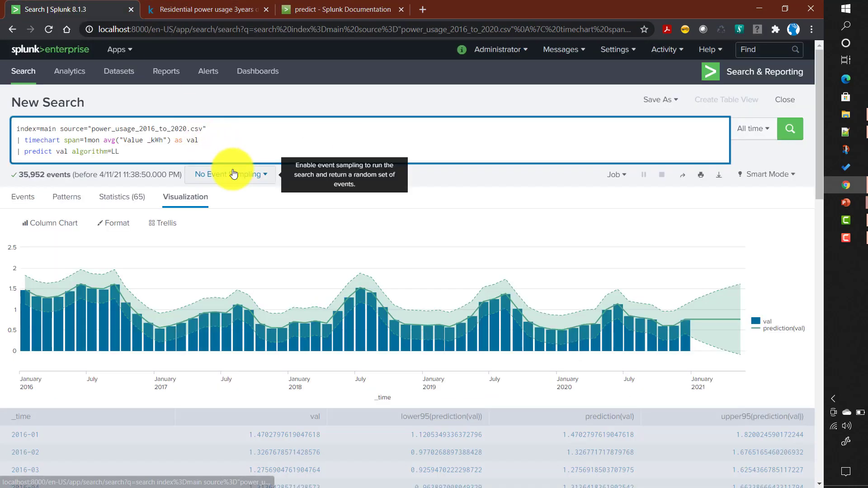
pyautogui.hotkey('ctrl', 'v')
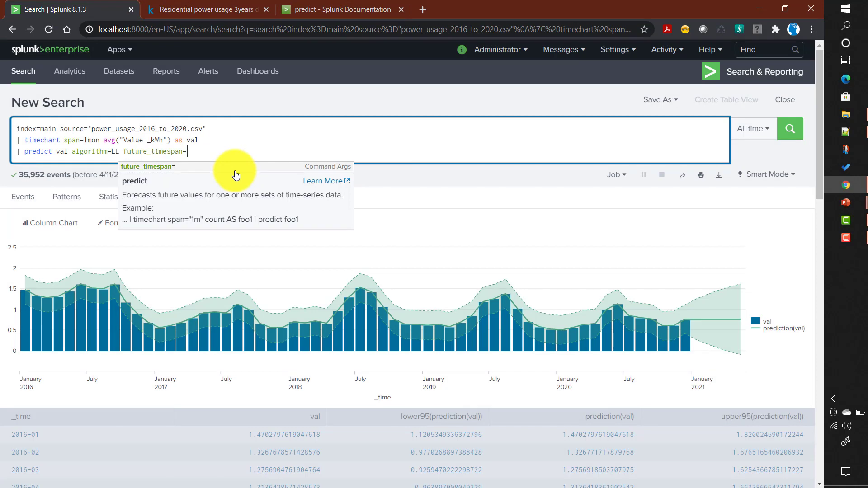
pyautogui.write('30')
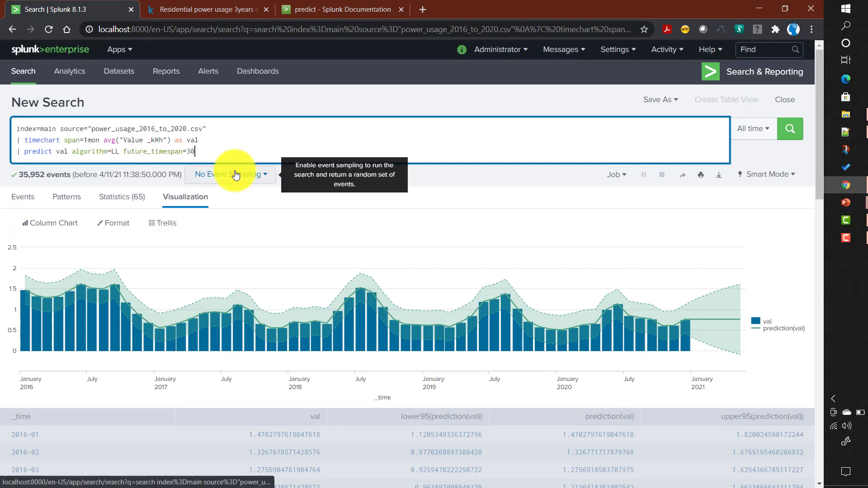
pyautogui.press('Return')
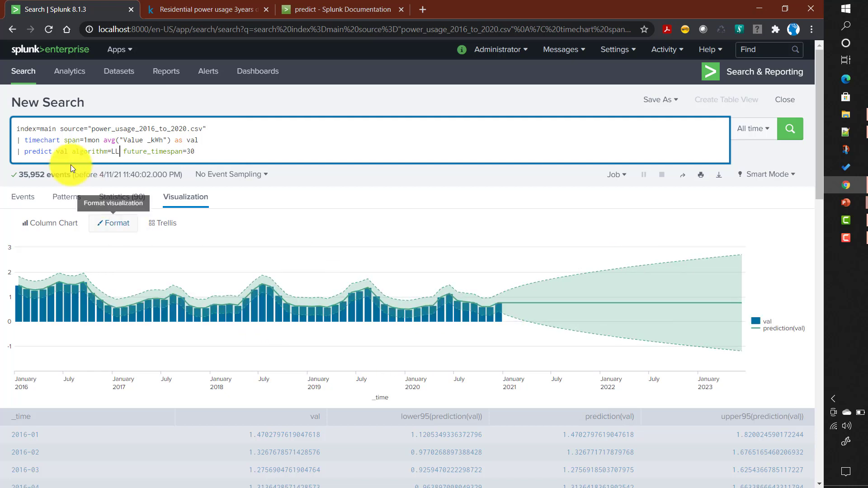
# - Open a second search page in a new tab and copy the complete three-line LL forecast query into it
pyautogui.rightClick(21, 75)
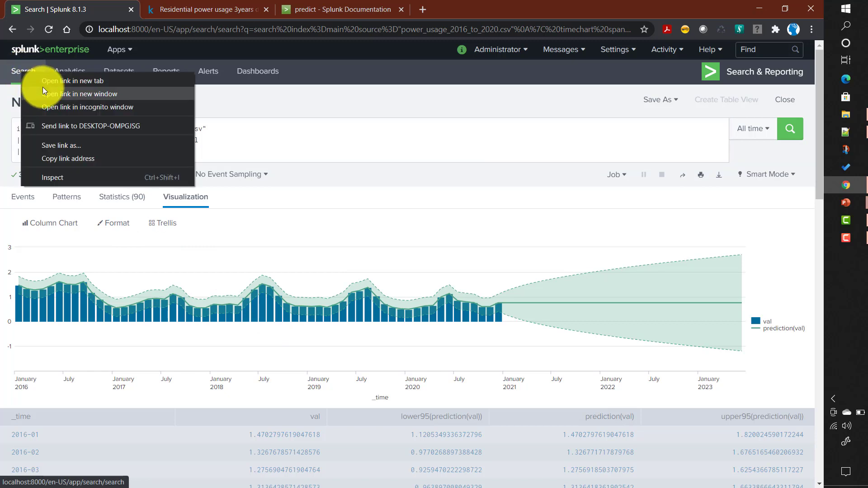
pyautogui.click(40, 80)
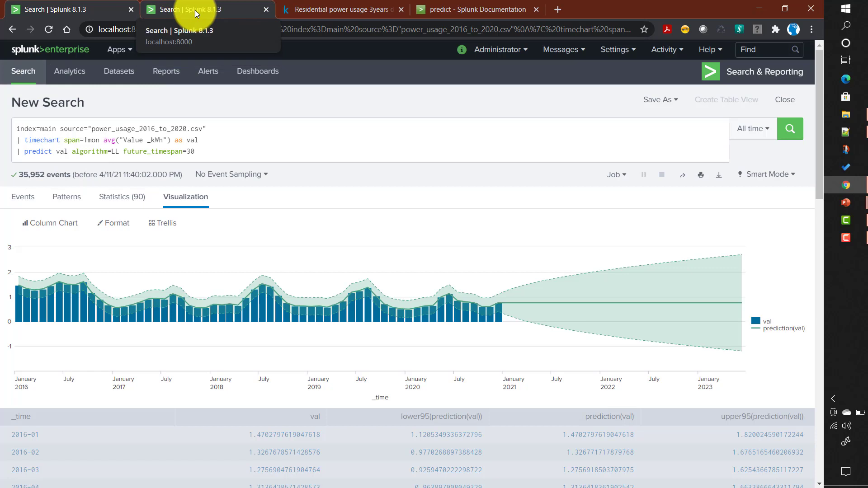
pyautogui.moveTo(193, 151); pyautogui.dragTo(7, 118)
pyautogui.hotkey('ctrl', 'c')
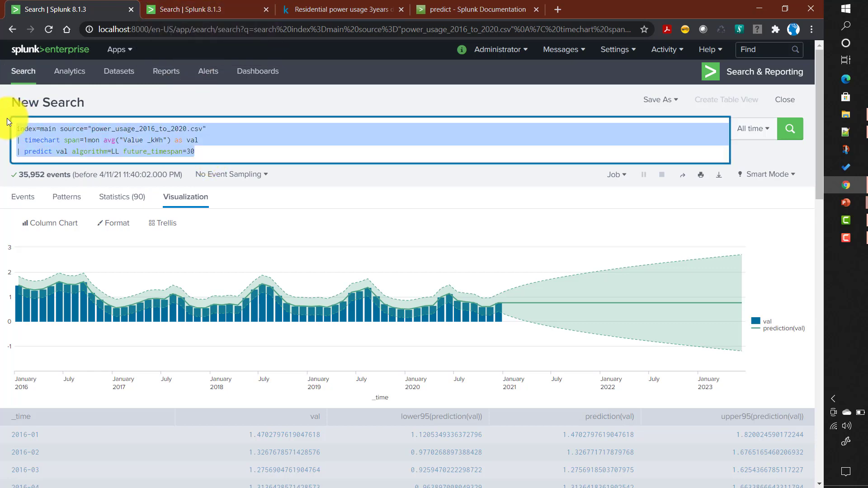
pyautogui.click(210, 9)
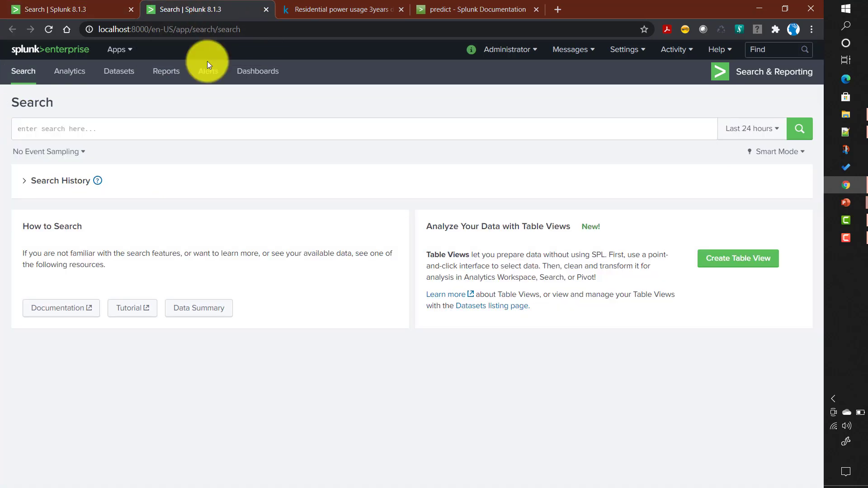
pyautogui.click(119, 137)
pyautogui.hotkey('ctrl', 'v')
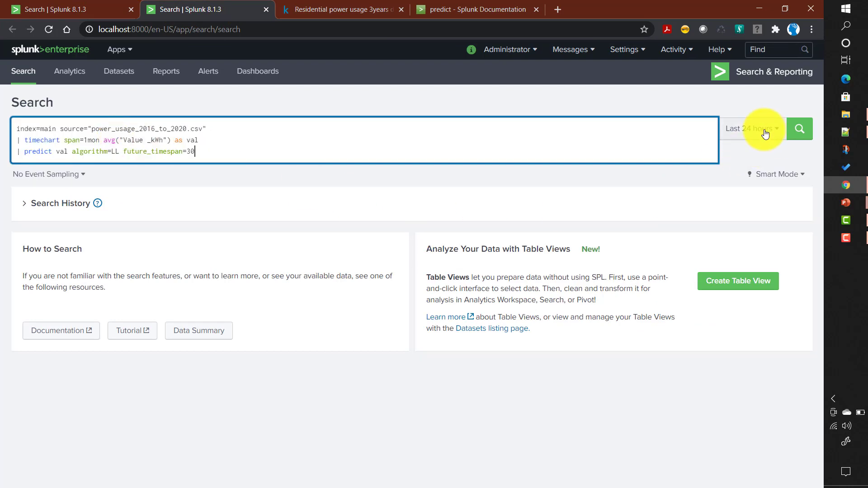
# - Set the copied search's time range to All time and run it
pyautogui.click(726, 129)
pyautogui.click(714, 192)
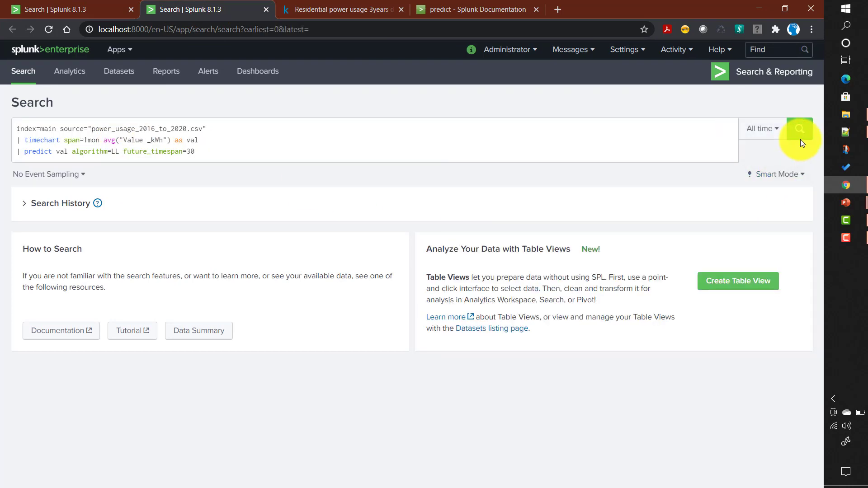
pyautogui.click(799, 131)
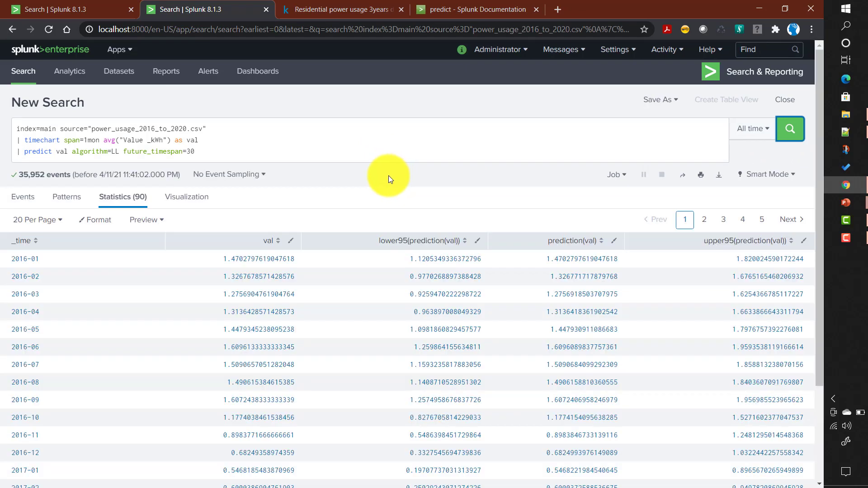
# - Return to the first search and view its forecast results as a statistics table
pyautogui.click(61, 6)
pyautogui.click(217, 150)
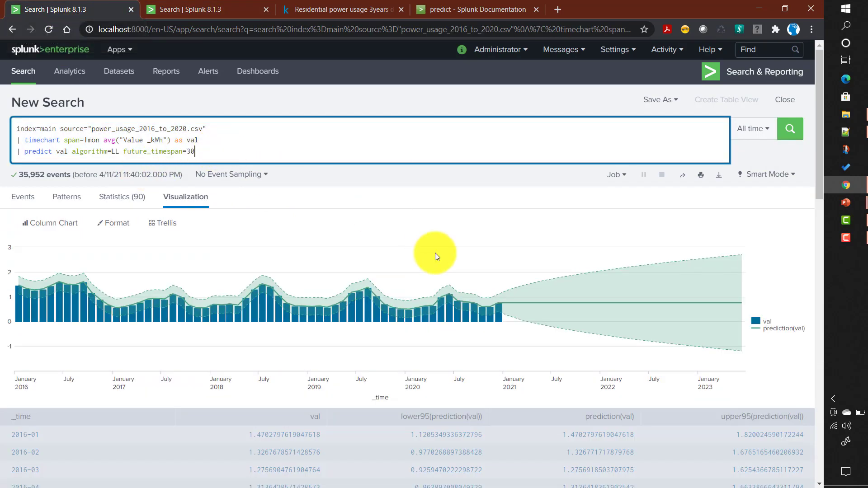
pyautogui.scroll(-3, 369, 278)
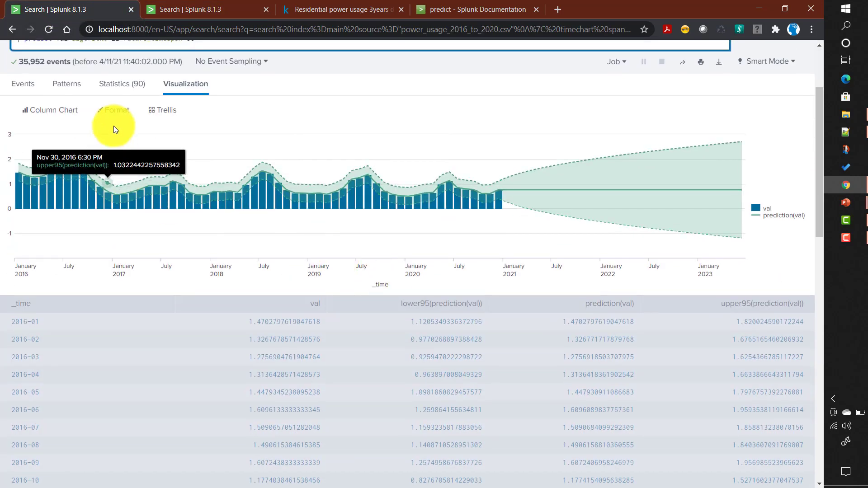
pyautogui.click(123, 85)
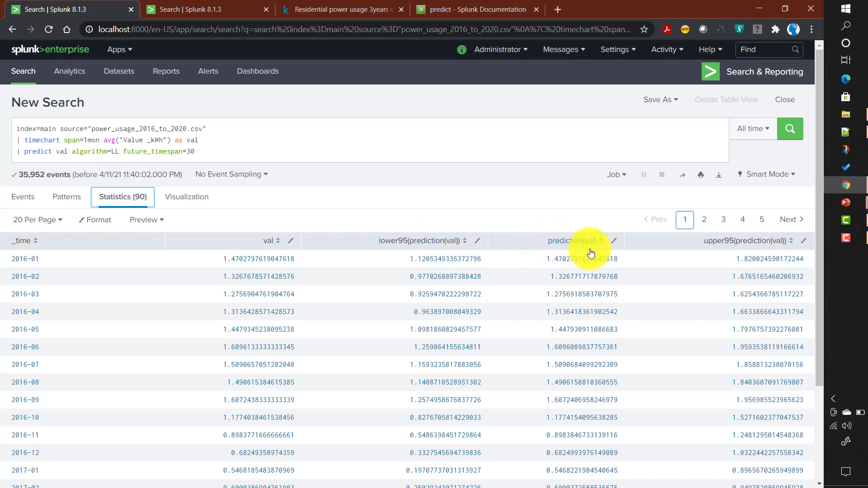
# - Rename the forecast output field by adding "as prediction_val" after val in the predict command, and rerun the search
pyautogui.click(68, 151)
pyautogui.write('as ')
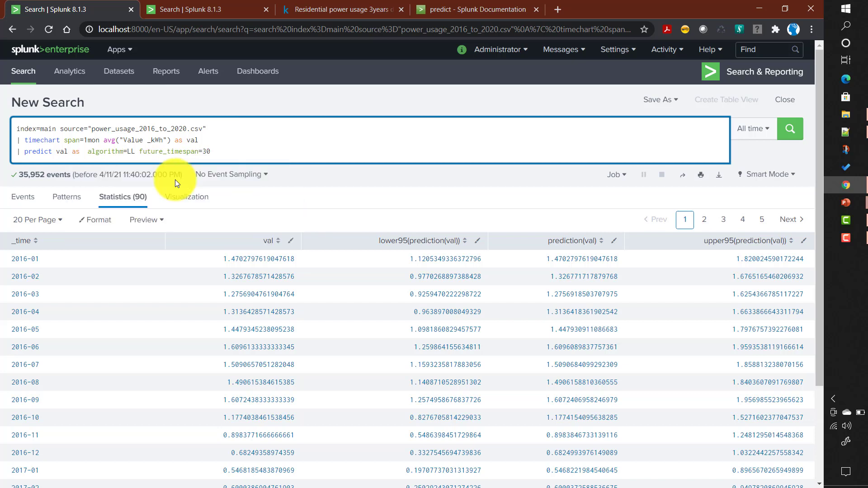
pyautogui.write('prediction_')
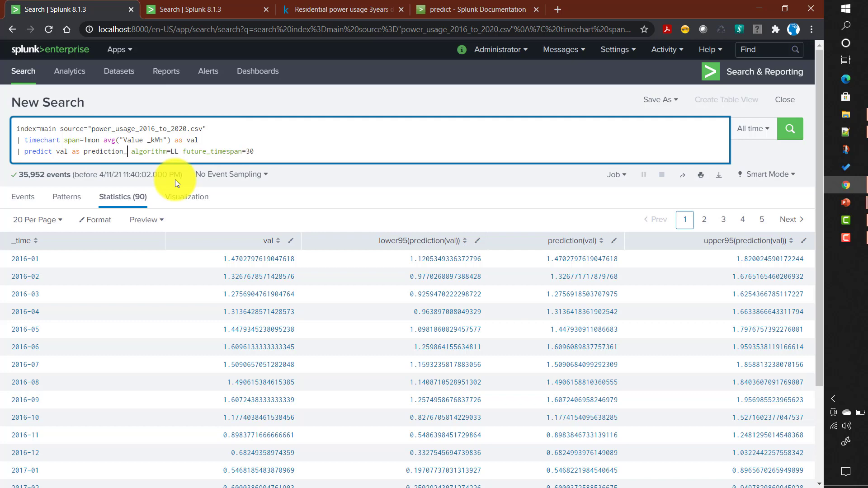
pyautogui.write('val')
pyautogui.press('Return')
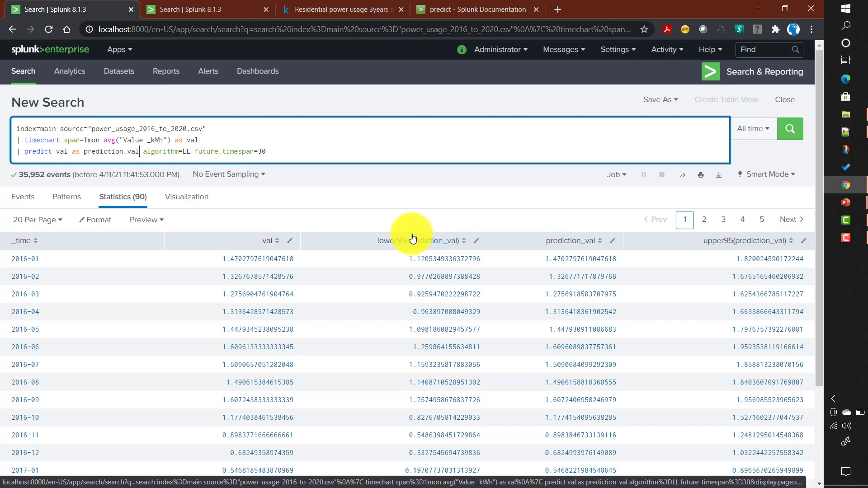
# - Read the LLT algorithm's type, description and data point requirement in the Splunk predict documentation
pyautogui.click(193, 8)
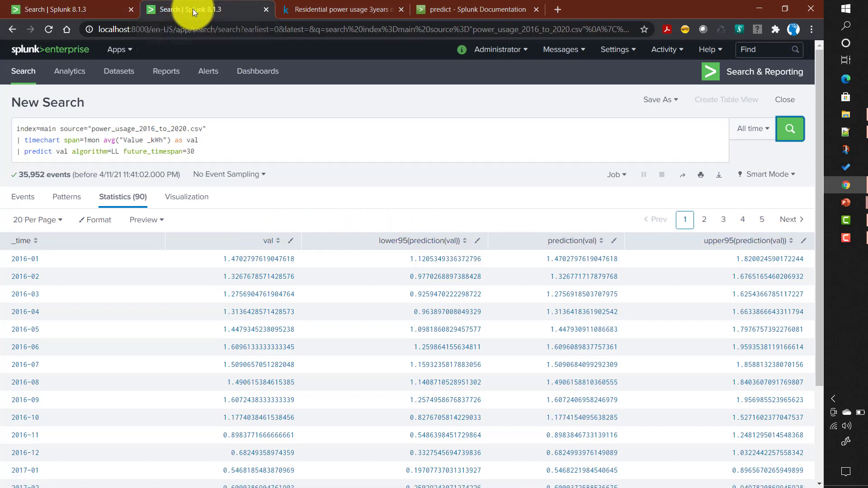
pyautogui.click(470, 14)
pyautogui.scroll(-5, 376, 235)
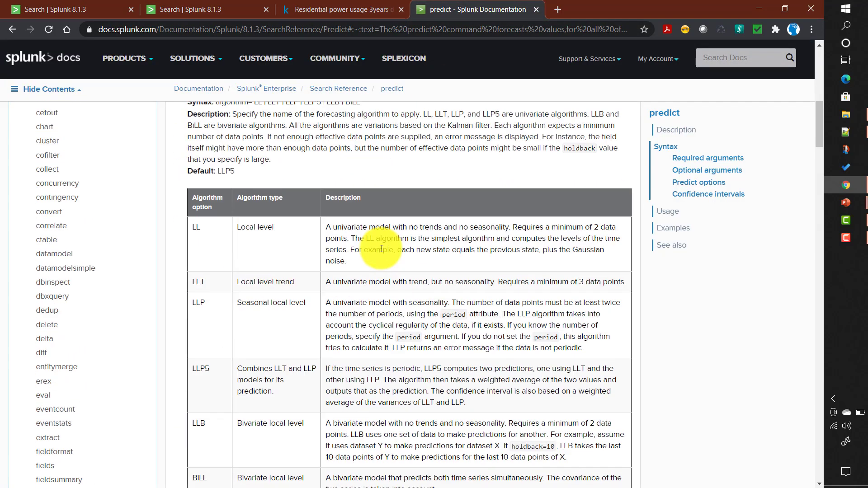
pyautogui.doubleClick(189, 283)
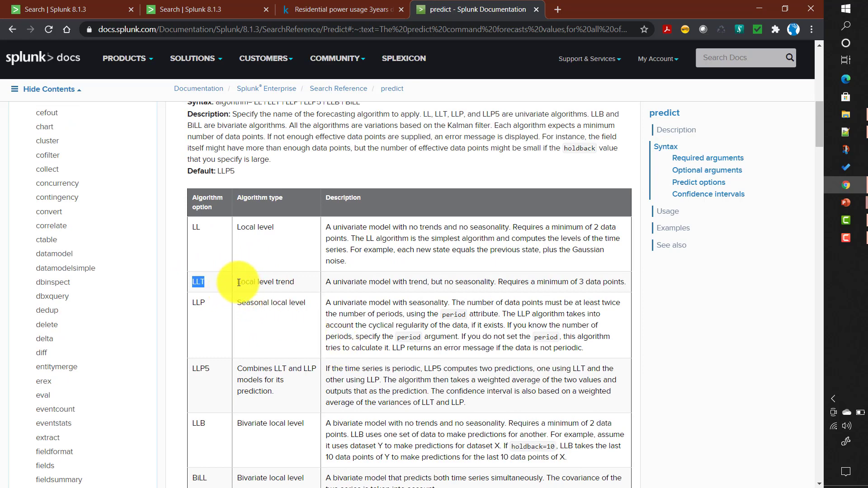
pyautogui.moveTo(237, 283); pyautogui.dragTo(295, 288)
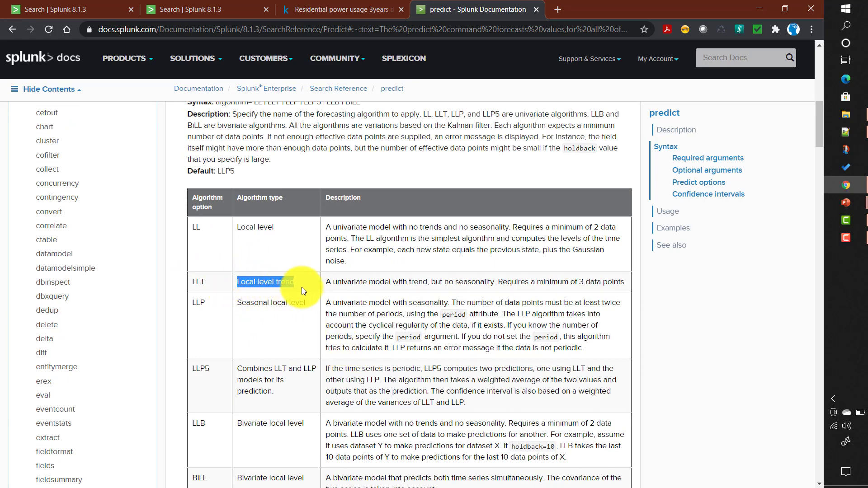
pyautogui.doubleClick(346, 281)
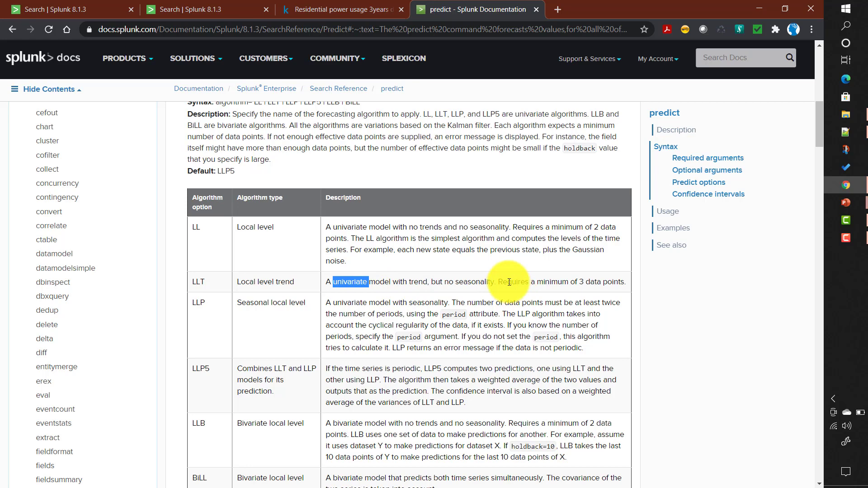
pyautogui.moveTo(509, 282); pyautogui.dragTo(576, 293)
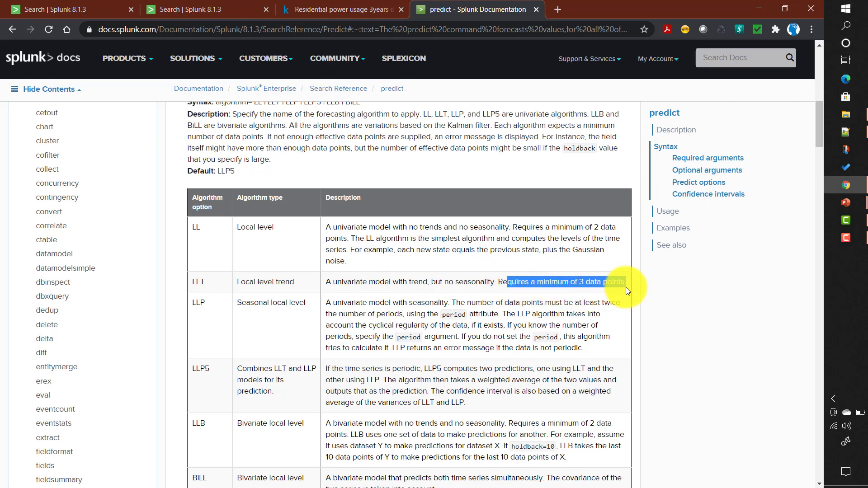
# - In the second search, change the predict algorithm to LLT and run it with the results shown as a chart
pyautogui.click(207, 7)
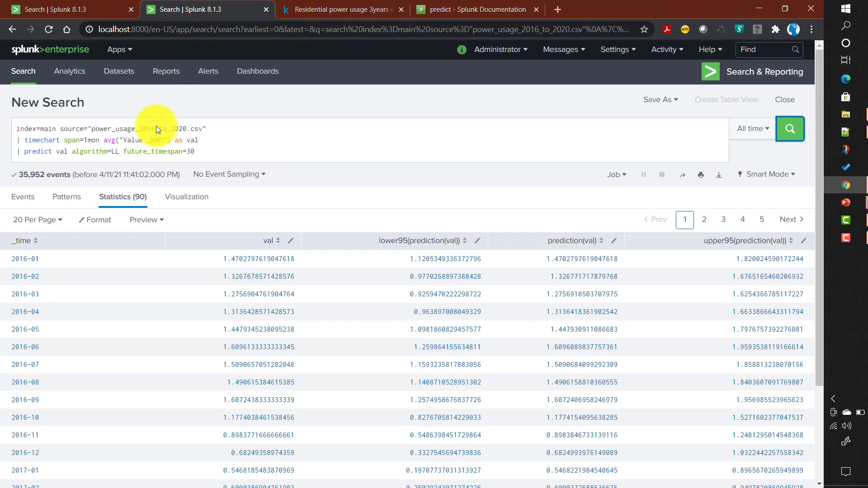
pyautogui.click(119, 153)
pyautogui.write('T')
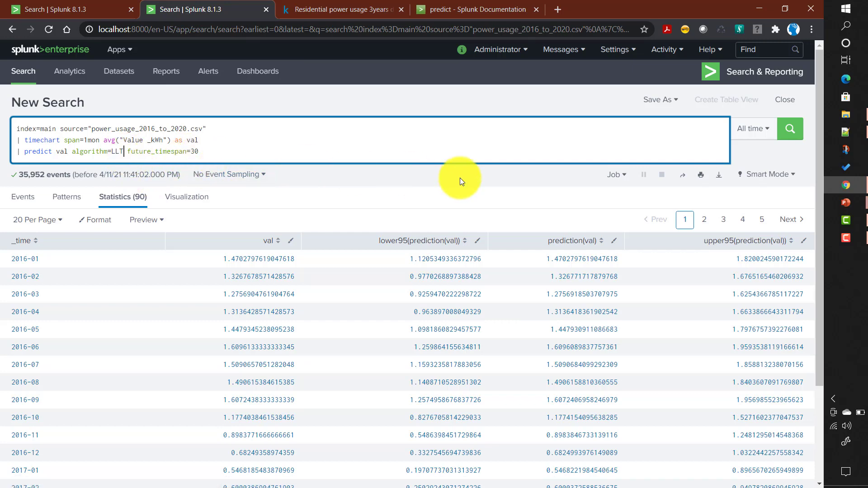
pyautogui.click(189, 203)
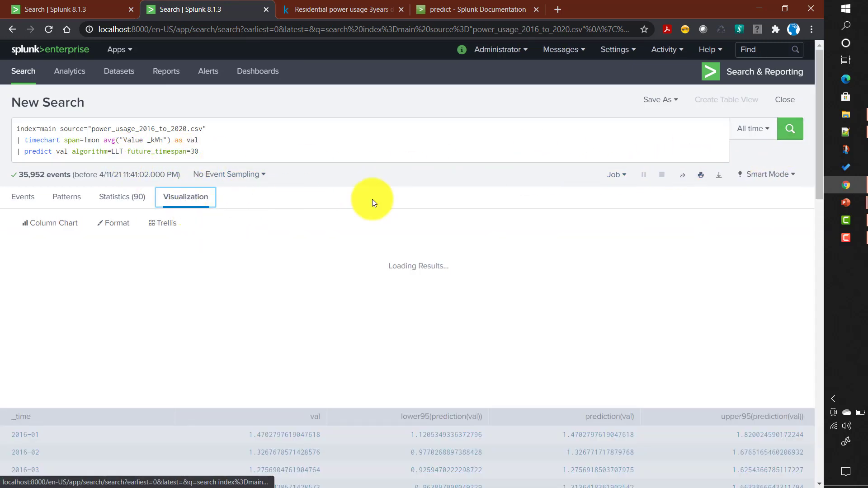
pyautogui.click(791, 130)
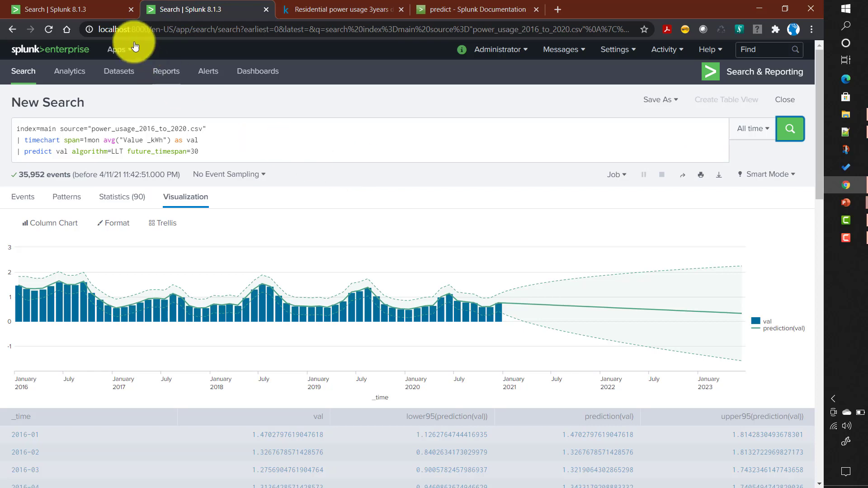
# - Show the first search's LL forecast as a chart and compare it with the LLT forecast chart in the second search
pyautogui.click(90, 15)
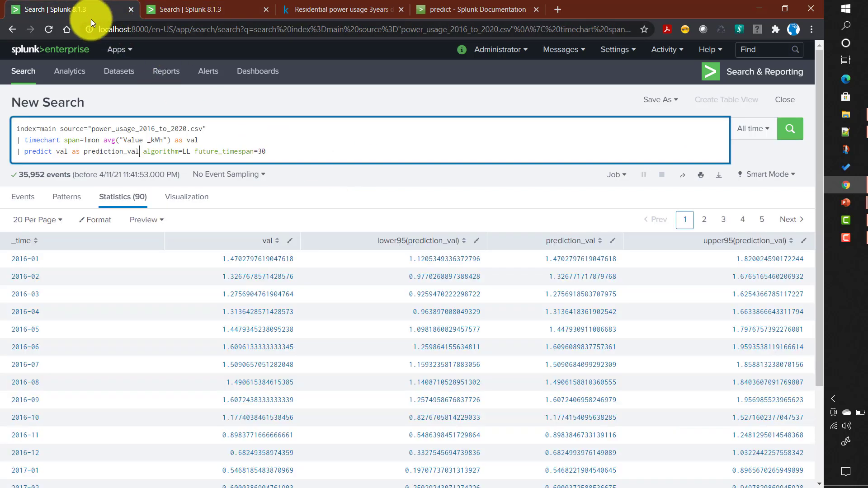
pyautogui.click(184, 199)
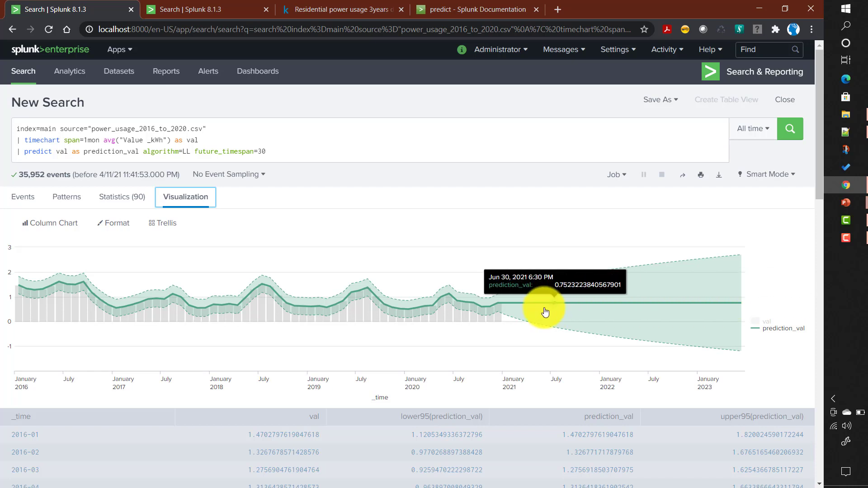
pyautogui.click(203, 9)
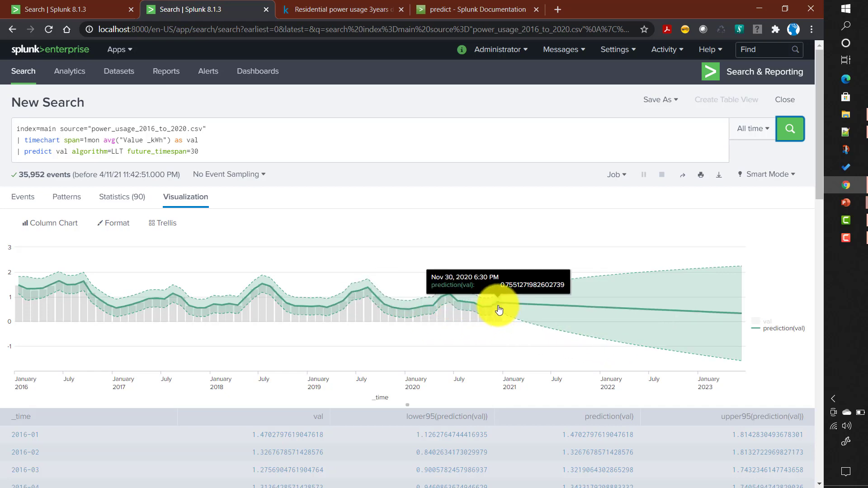
pyautogui.click(126, 150)
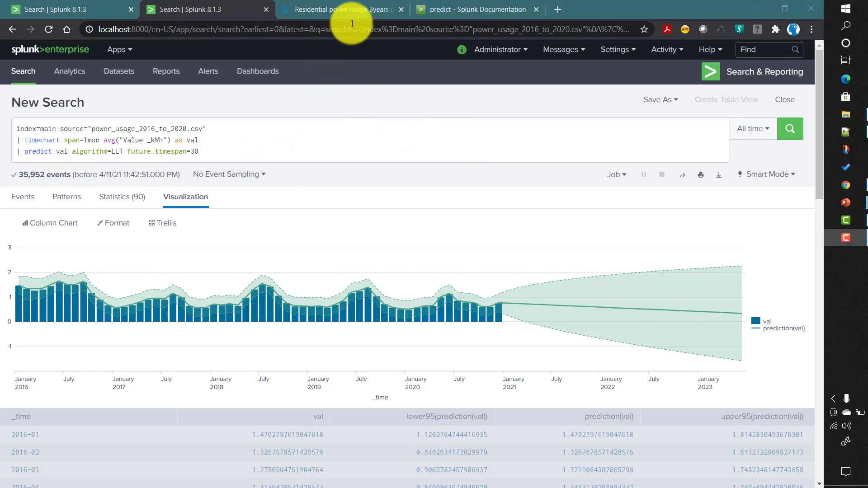
# - Read the LLP algorithm's description and its data point and period requirements in the Splunk predict documentation
pyautogui.click(448, 14)
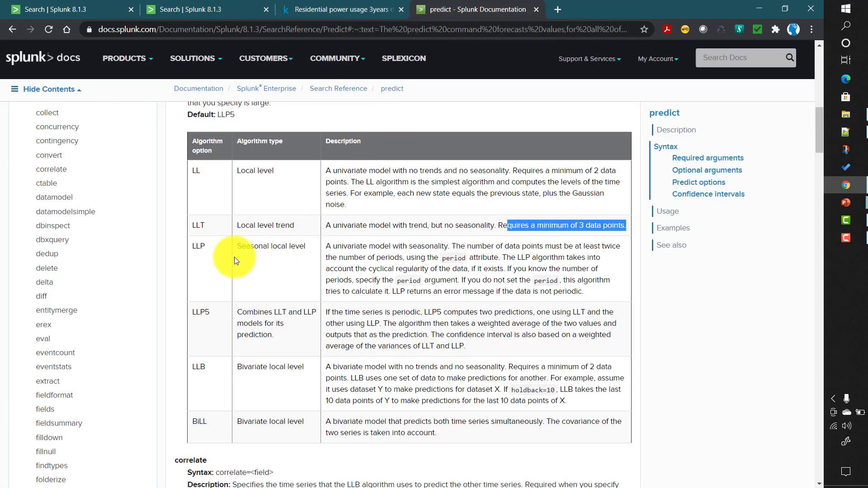
pyautogui.moveTo(204, 249); pyautogui.dragTo(194, 250)
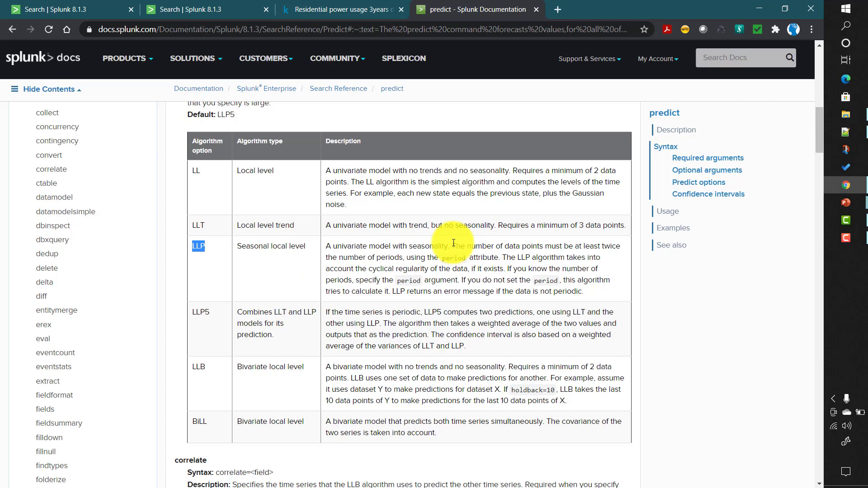
pyautogui.moveTo(453, 244); pyautogui.dragTo(590, 247)
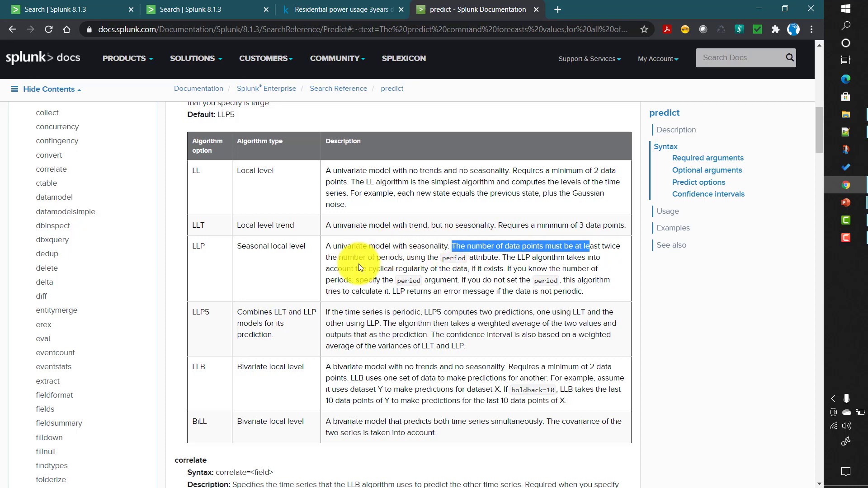
pyautogui.doubleClick(386, 258)
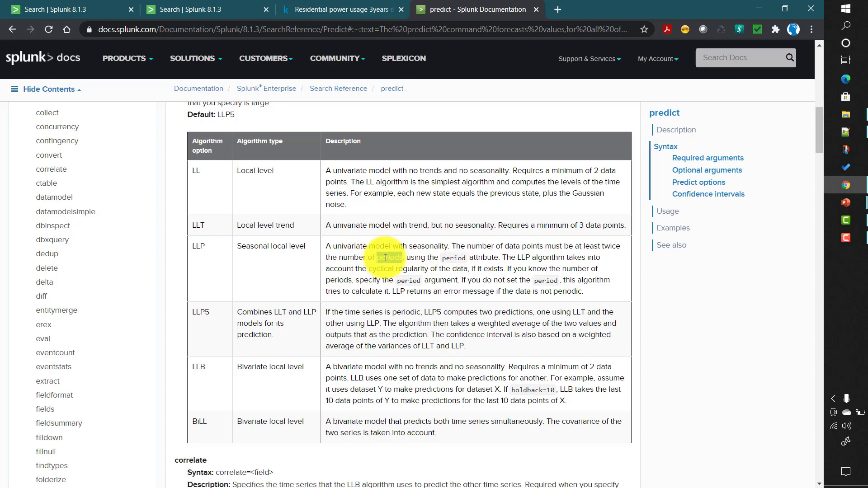
# - Open a third search in a new browser tab and copy the LLT forecast query from the second search into it
pyautogui.click(60, 13)
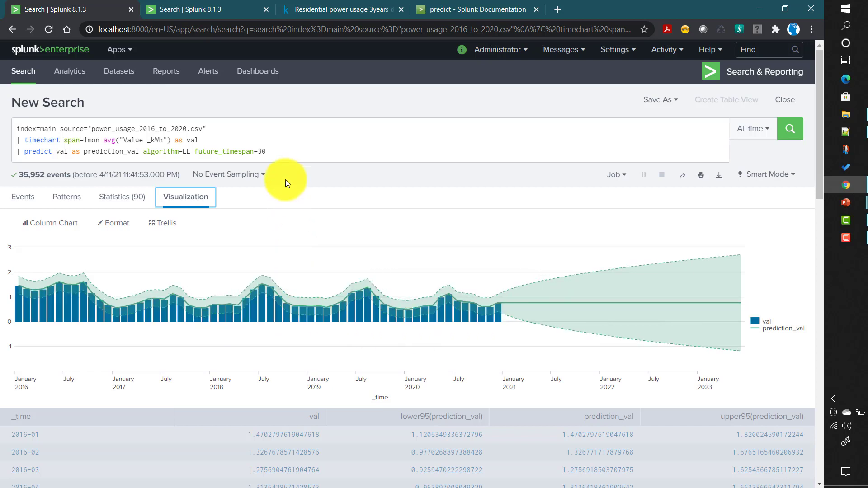
pyautogui.click(237, 8)
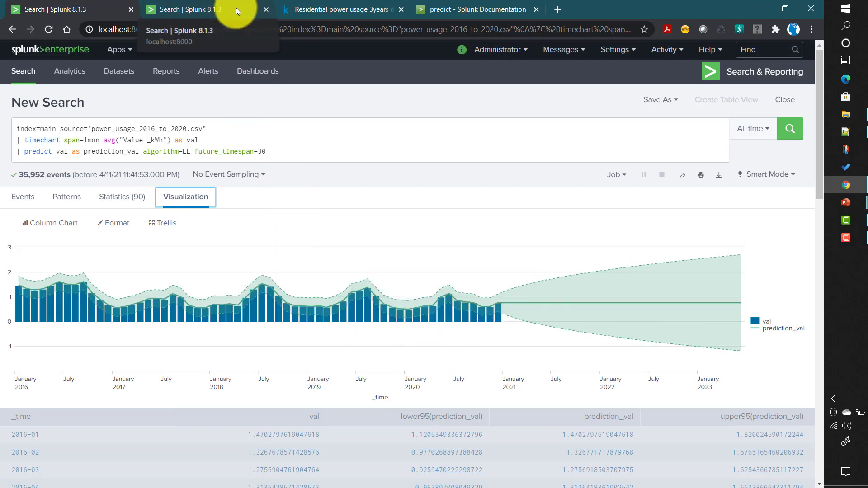
pyautogui.rightClick(24, 73)
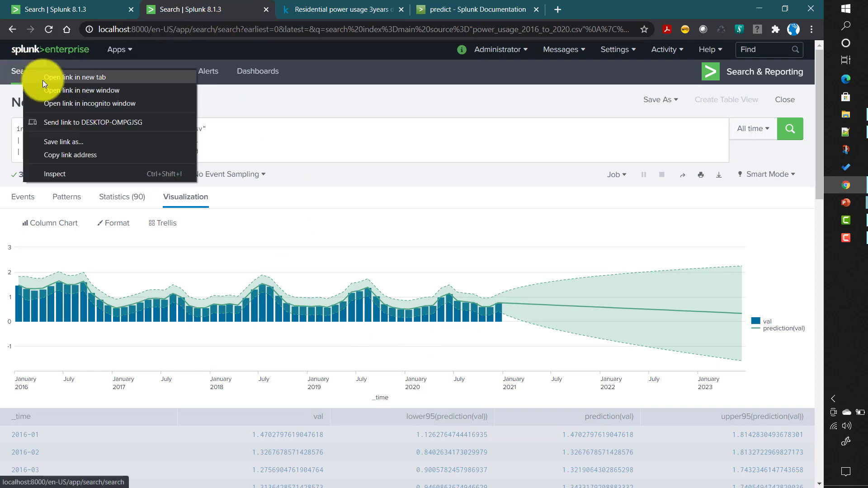
pyautogui.click(50, 78)
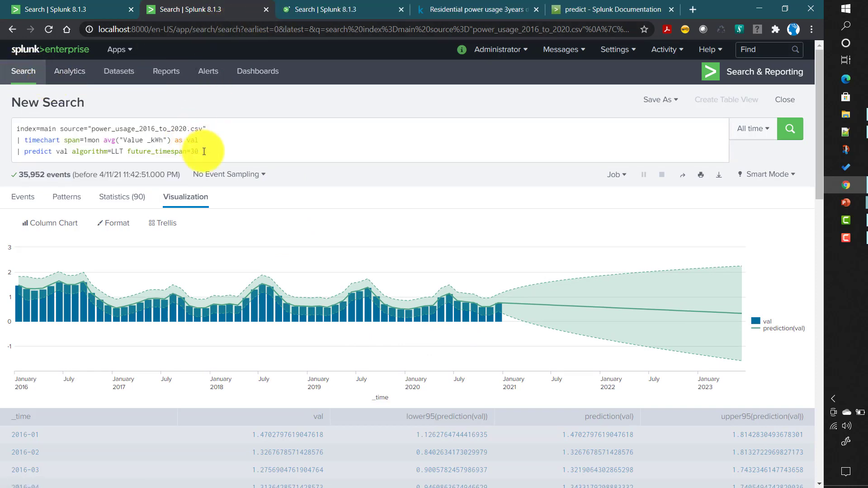
pyautogui.moveTo(199, 152); pyautogui.dragTo(1, 119)
pyautogui.hotkey('ctrl', 'c')
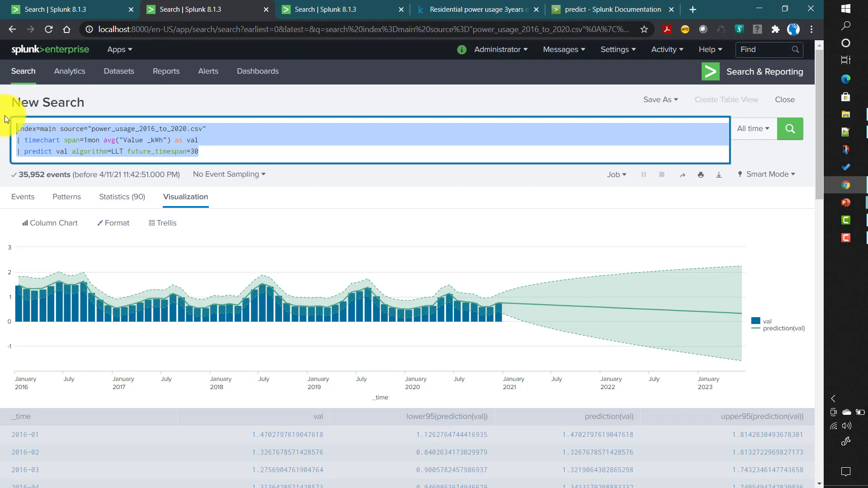
pyautogui.click(333, 4)
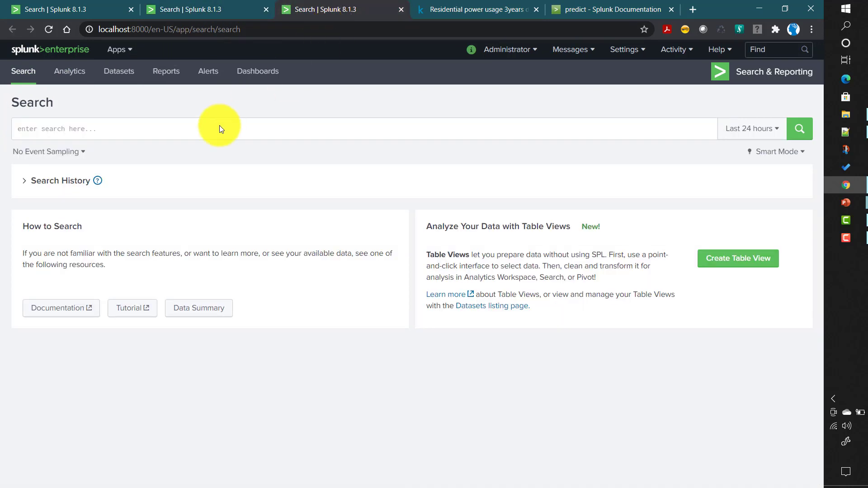
pyautogui.click(199, 132)
pyautogui.hotkey('ctrl', 'v')
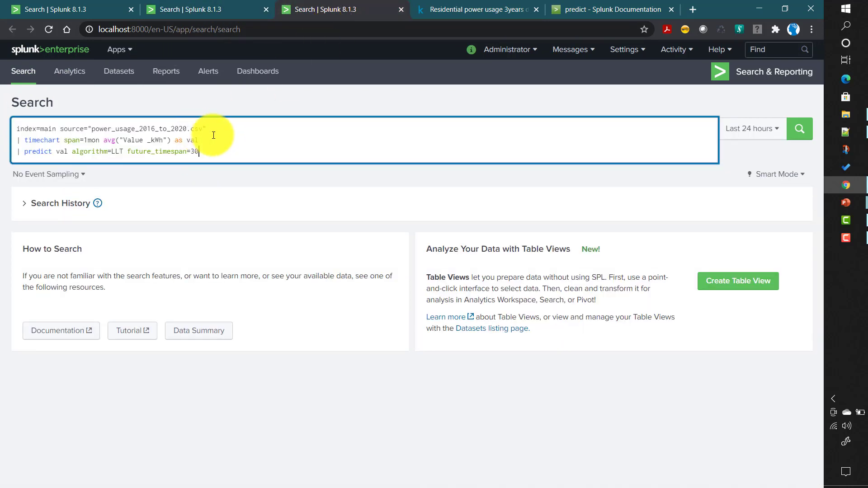
# - Set the new search's time range to All time, run it, and show the results as a chart
pyautogui.click(748, 131)
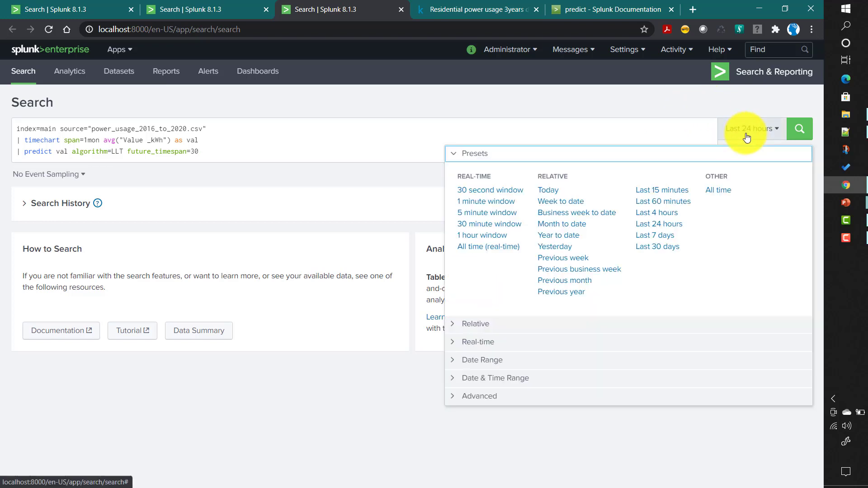
pyautogui.click(719, 190)
pyautogui.click(799, 132)
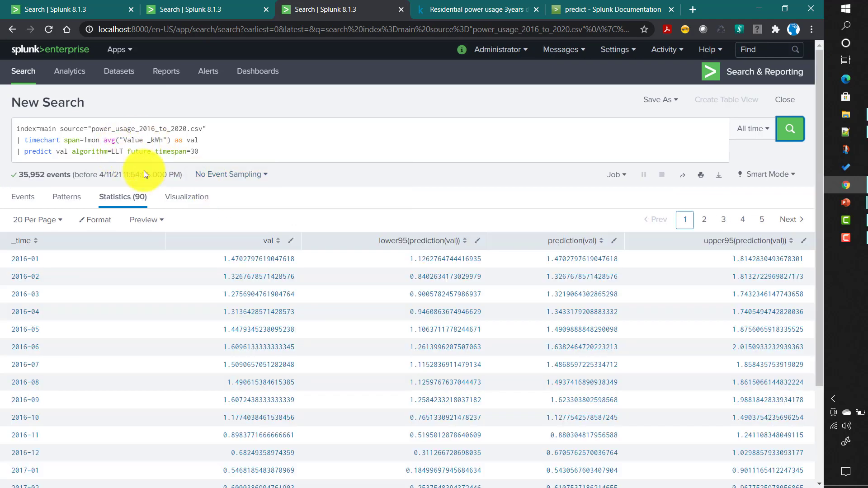
pyautogui.click(185, 198)
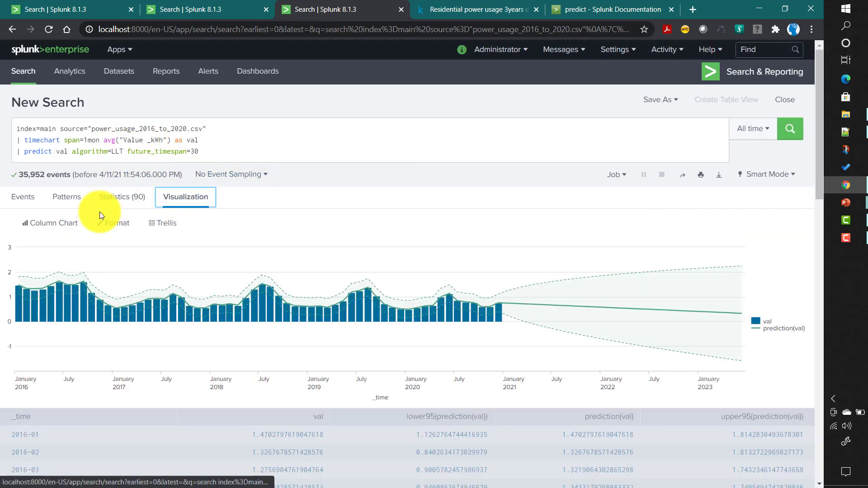
# - Change the predict algorithm to LLP in the third search and rerun it
pyautogui.click(123, 151)
pyautogui.press('BackSpace')
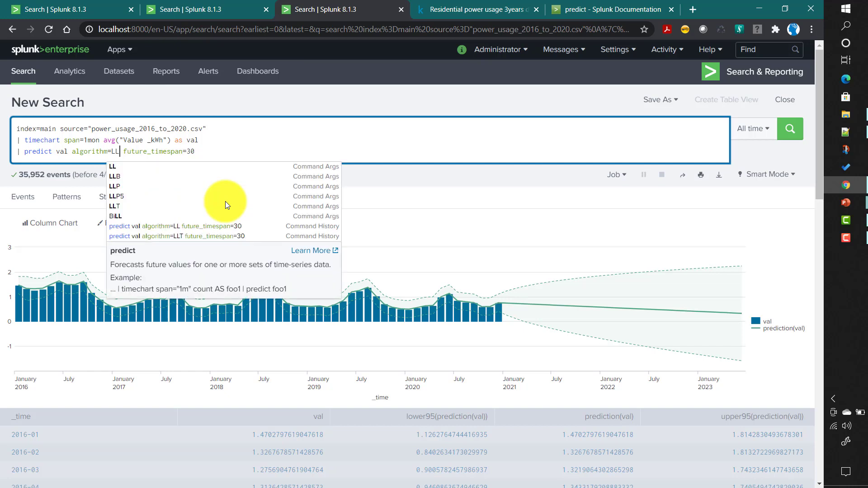
pyautogui.write('P')
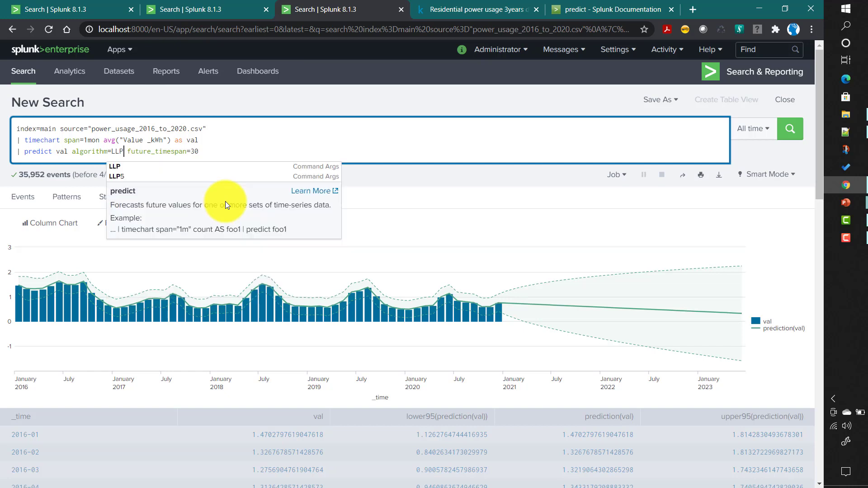
pyautogui.click(216, 150)
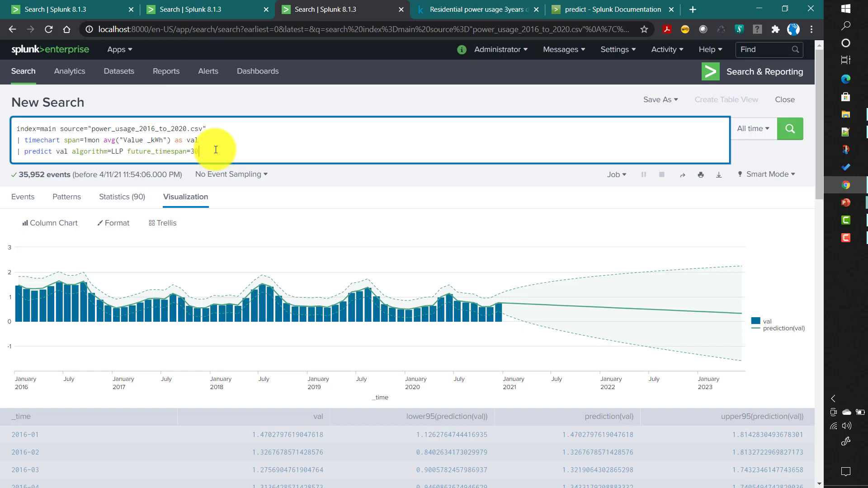
pyautogui.click(790, 135)
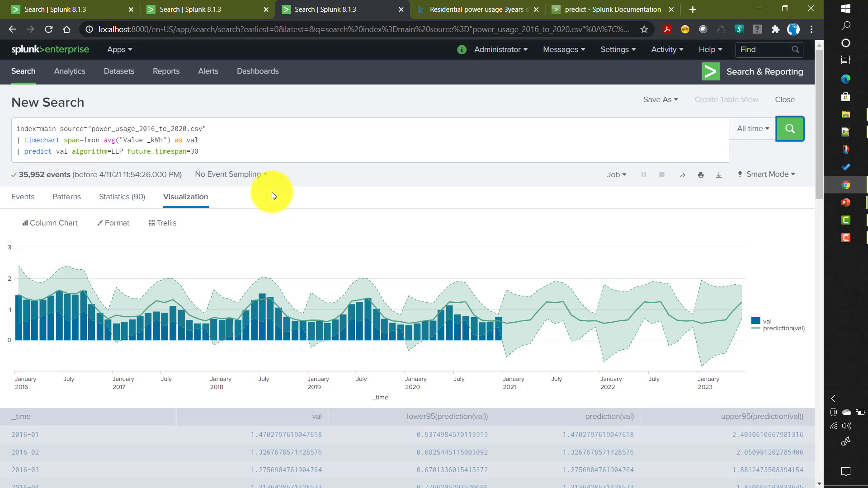
pyautogui.click(229, 147)
pyautogui.write('per')
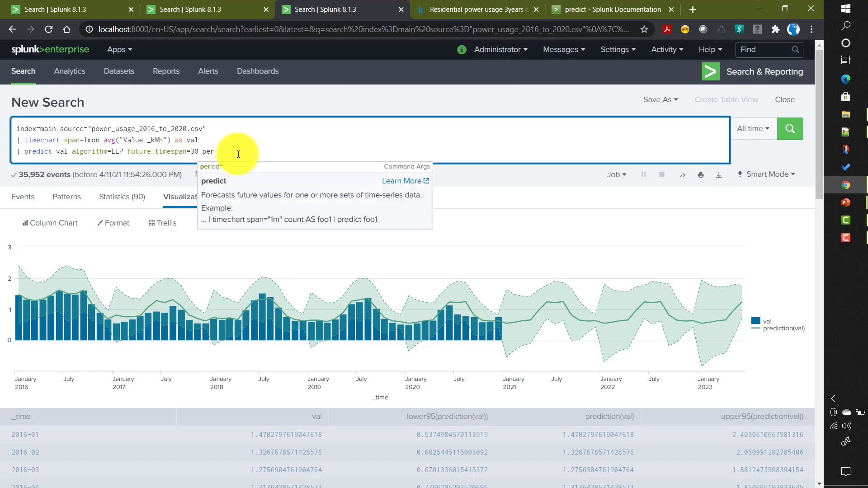
pyautogui.click(219, 169)
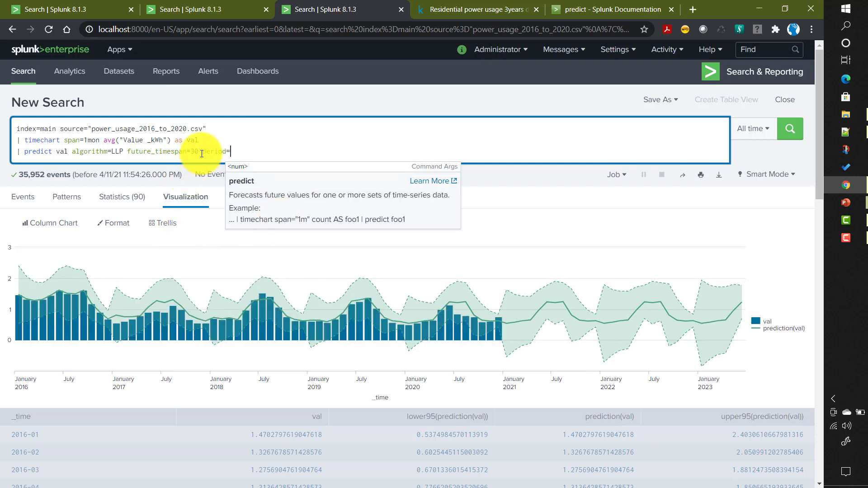
pyautogui.moveTo(202, 152); pyautogui.dragTo(242, 159)
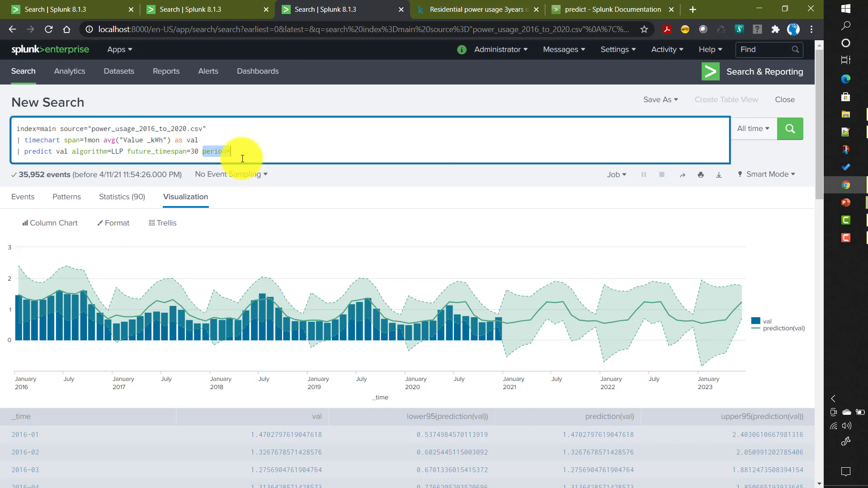
pyautogui.press('BackSpace')
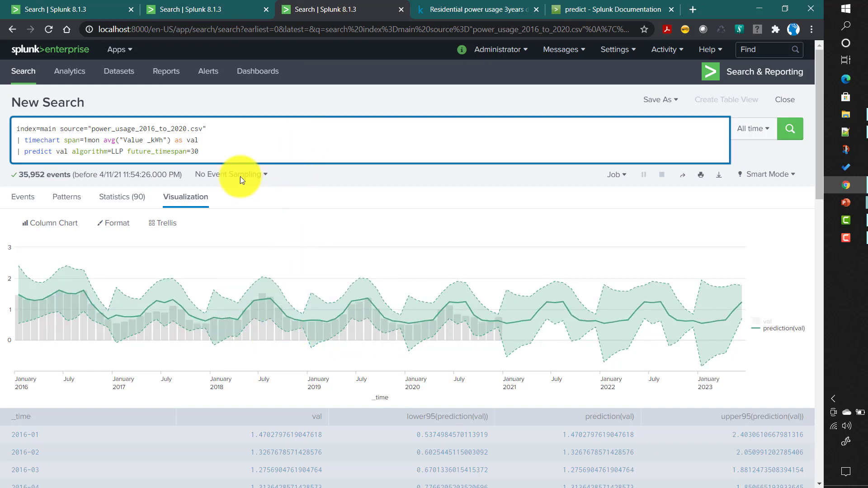
# - Duplicate the browser tab holding the LLP forecast search
pyautogui.rightClick(24, 77)
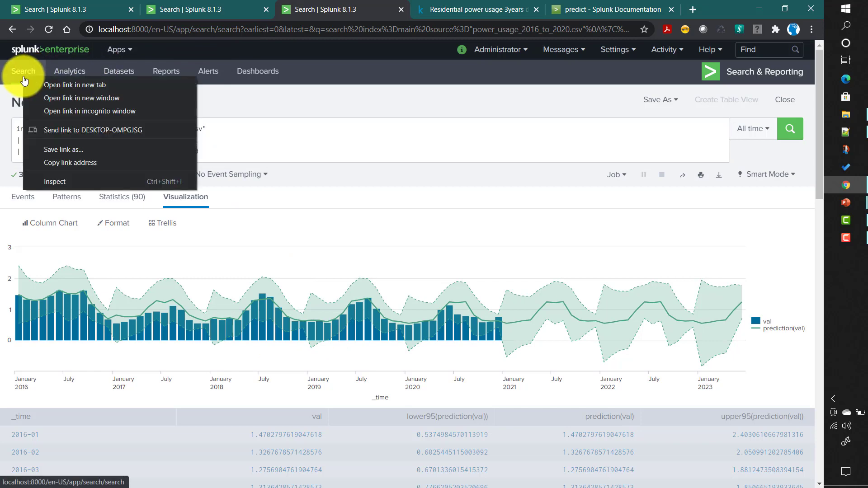
pyautogui.click(311, 10)
pyautogui.rightClick(311, 10)
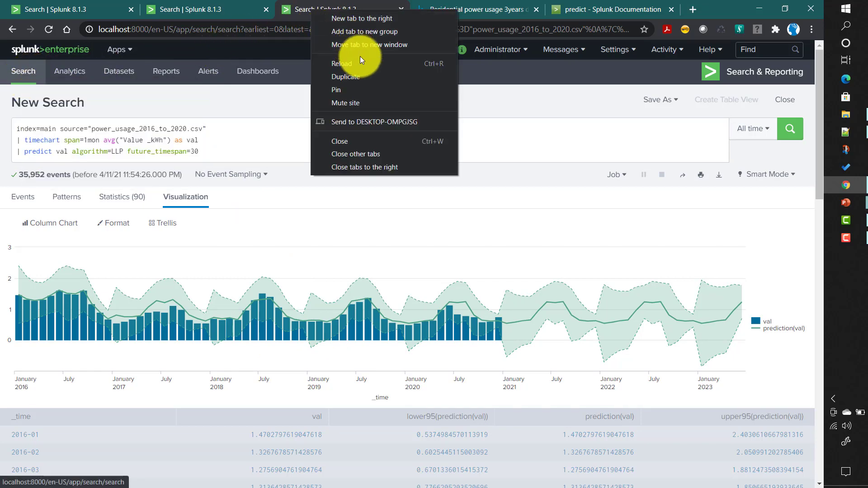
pyautogui.click(355, 75)
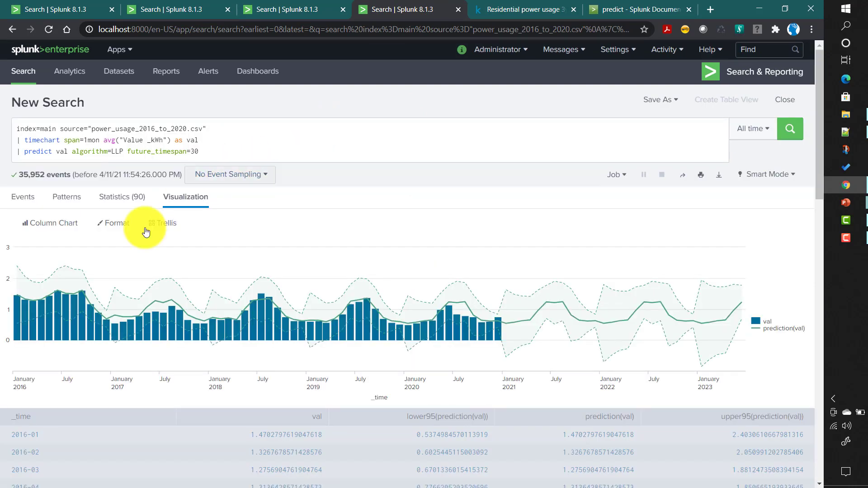
# - Read the LLP5 algorithm's type and description in the predict documentation, and return to the duplicated search
pyautogui.click(613, 14)
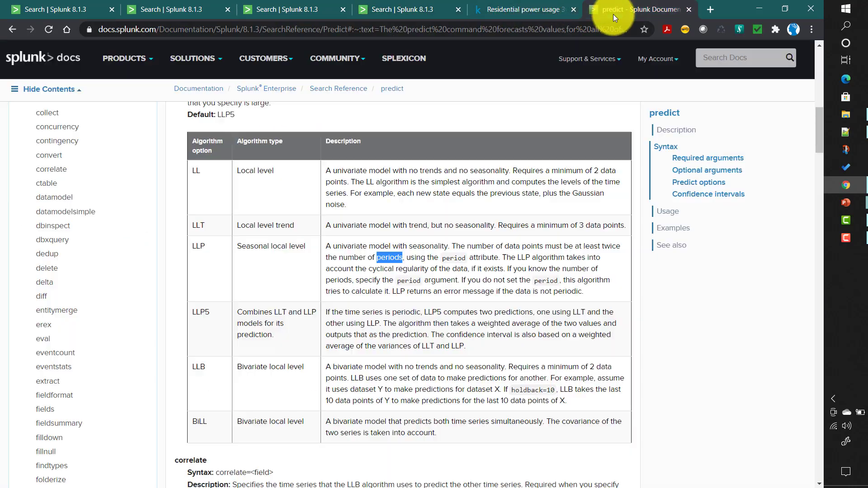
pyautogui.click(196, 312)
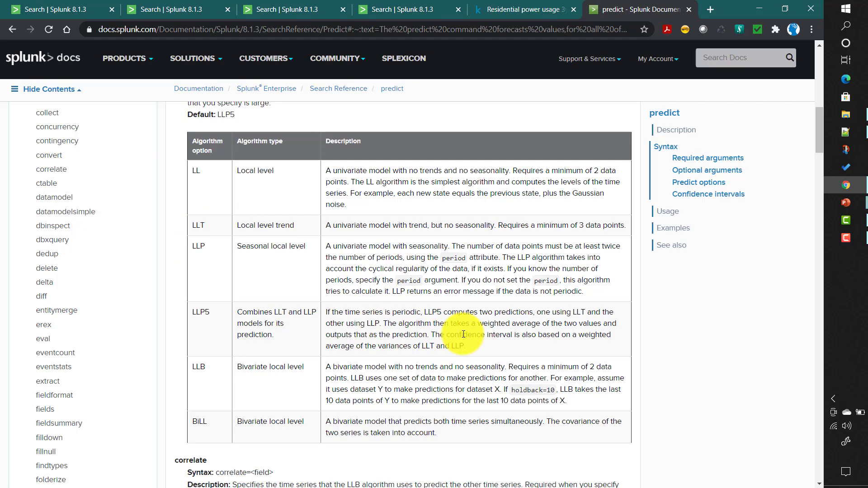
pyautogui.click(404, 10)
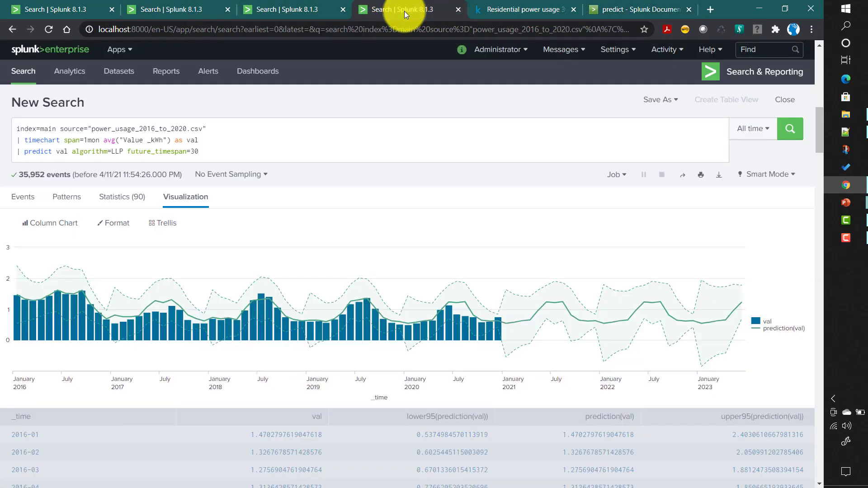
# - Change the predict algorithm to LLP5 in the duplicated search, rerun it, and inspect the forecast on the chart
pyautogui.click(124, 151)
pyautogui.write('5')
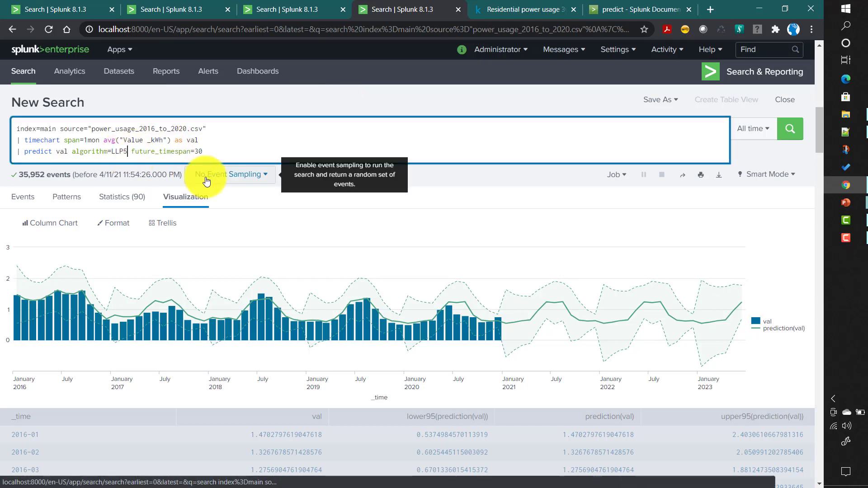
pyautogui.click(788, 132)
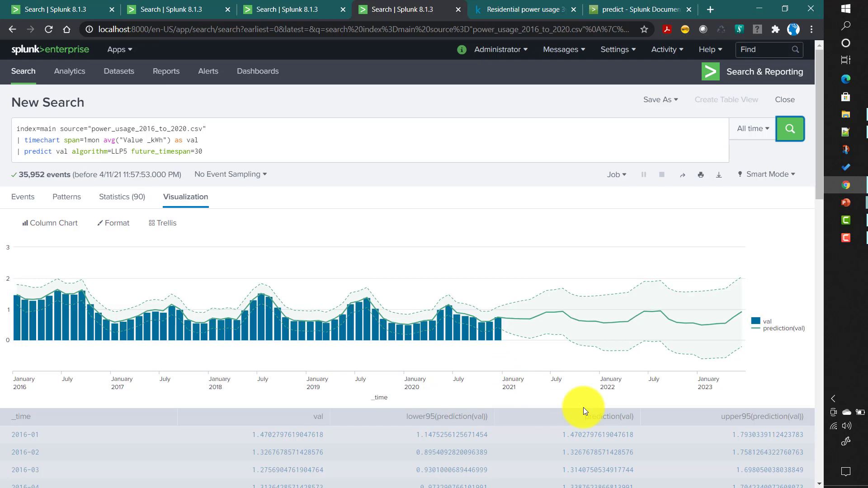
pyautogui.moveTo(515, 321)
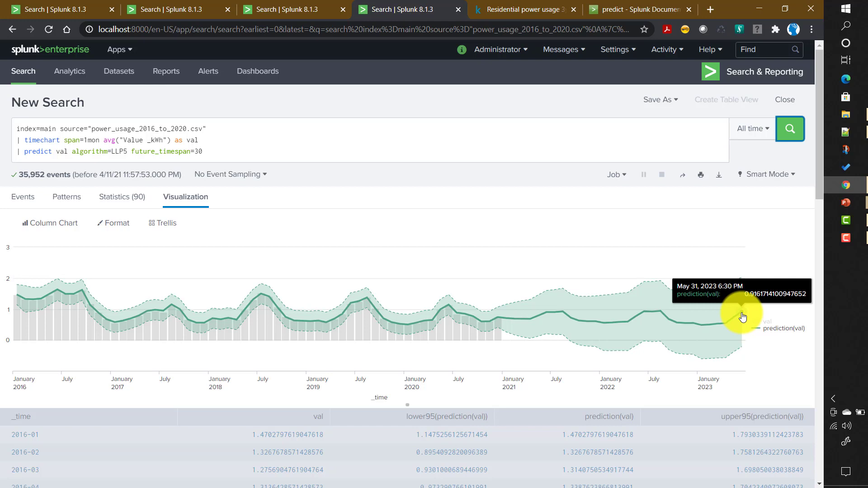
# - Compare the final predicted values of the LLP and LLP5 forecasts on their charts
pyautogui.click(283, 12)
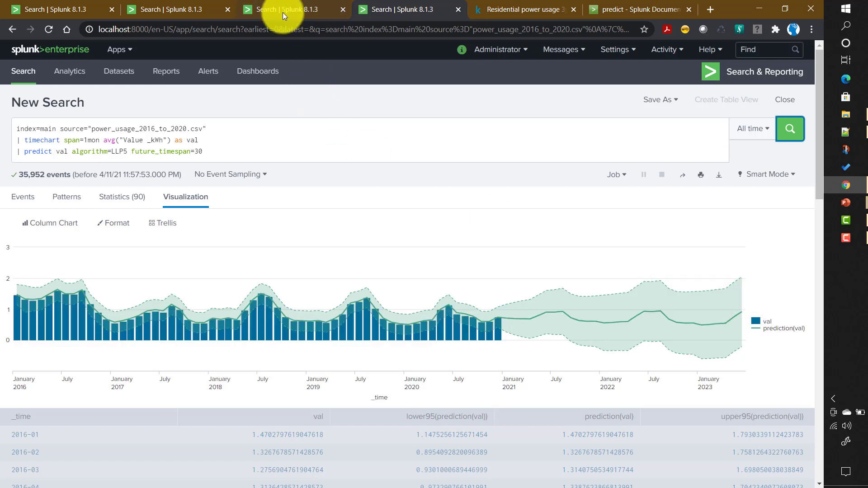
pyautogui.moveTo(744, 305)
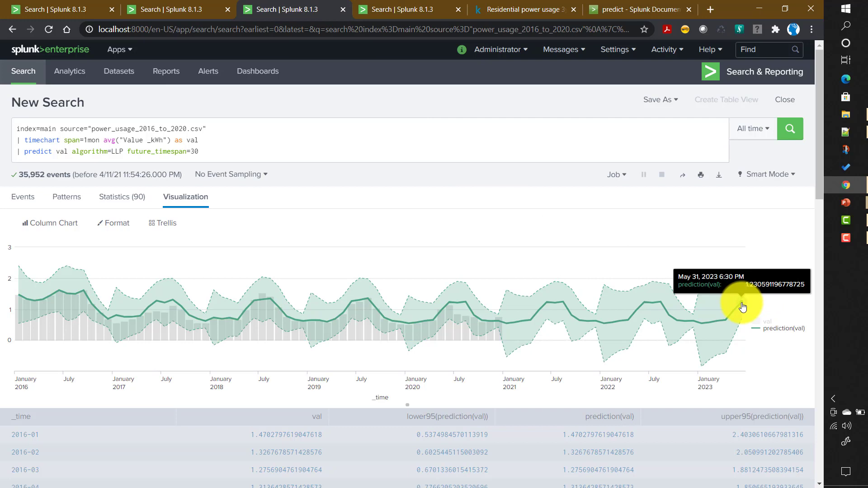
pyautogui.click(407, 9)
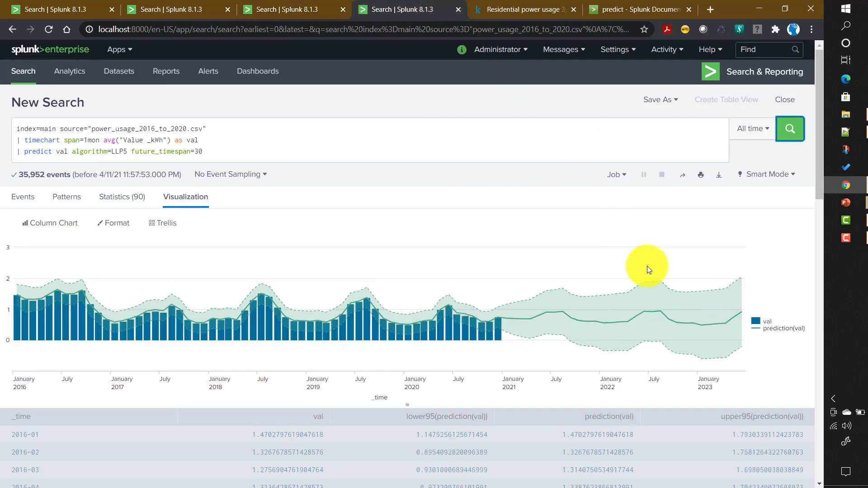
pyautogui.moveTo(738, 311)
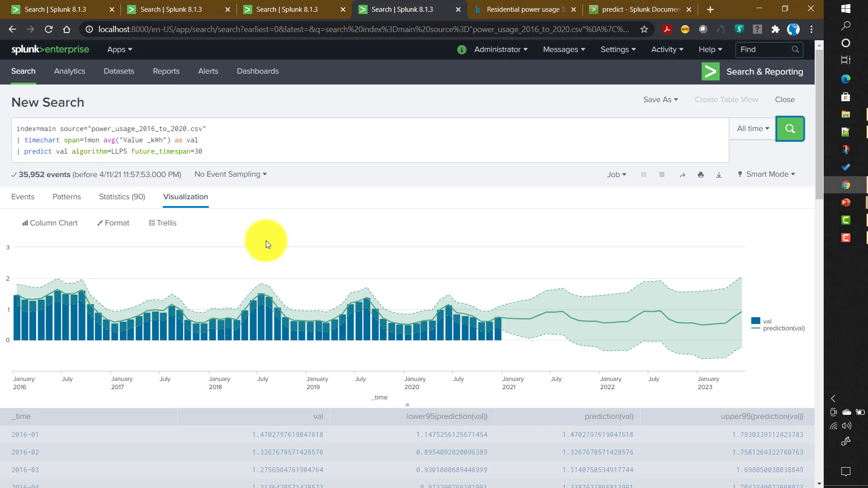
# - Add holdback=6 to the predict command in the LLP5 search and rerun it
pyautogui.click(223, 151)
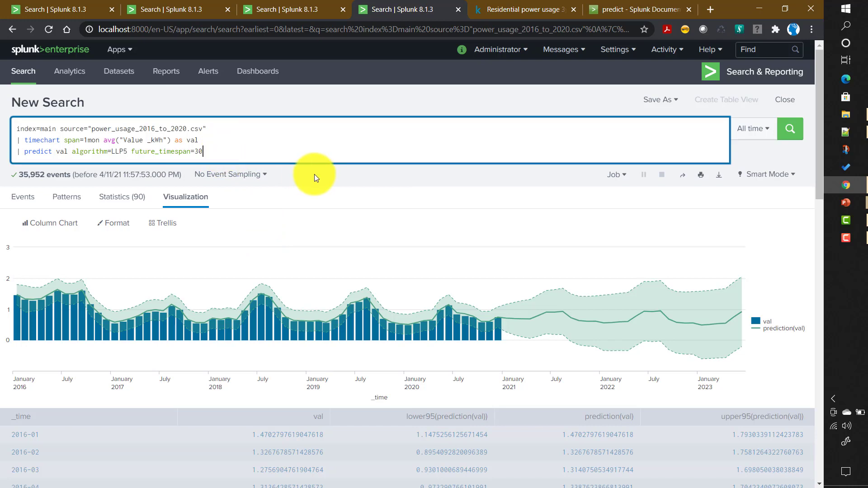
pyautogui.write('hol')
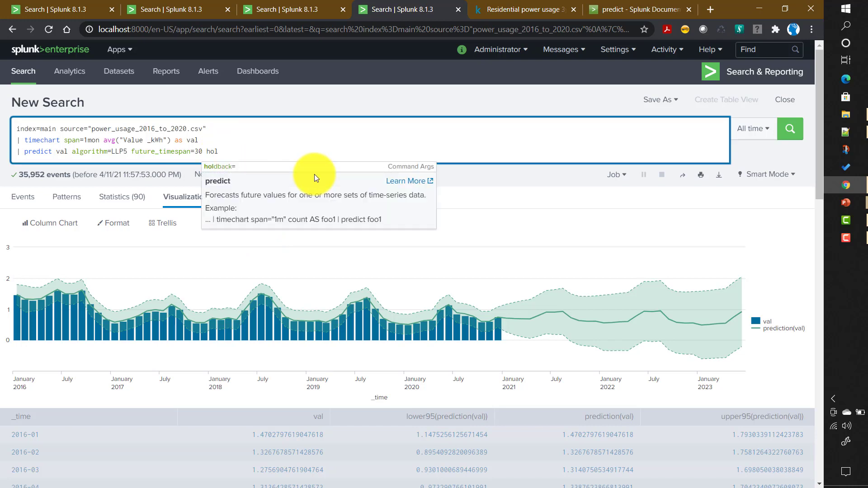
pyautogui.press('Down')
pyautogui.press('Return')
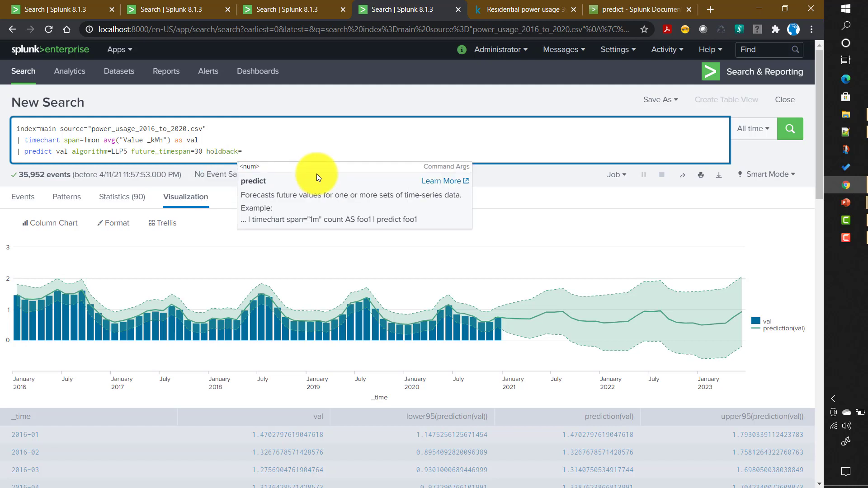
pyautogui.write('6')
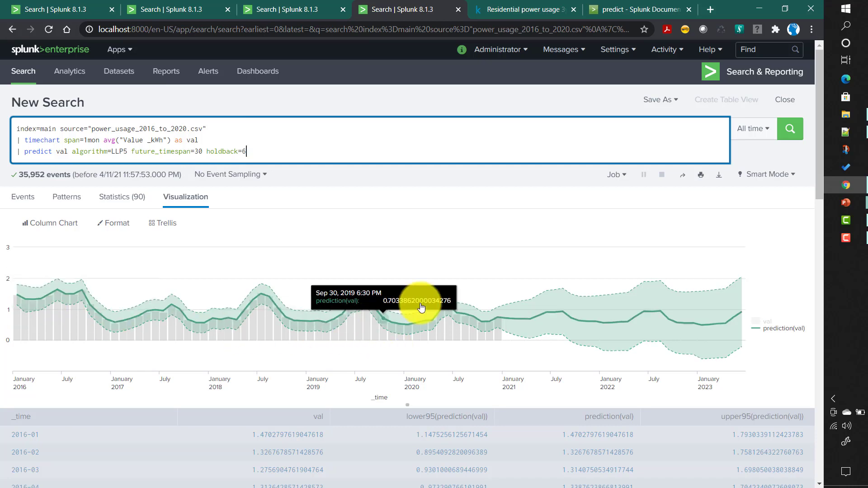
pyautogui.click(795, 141)
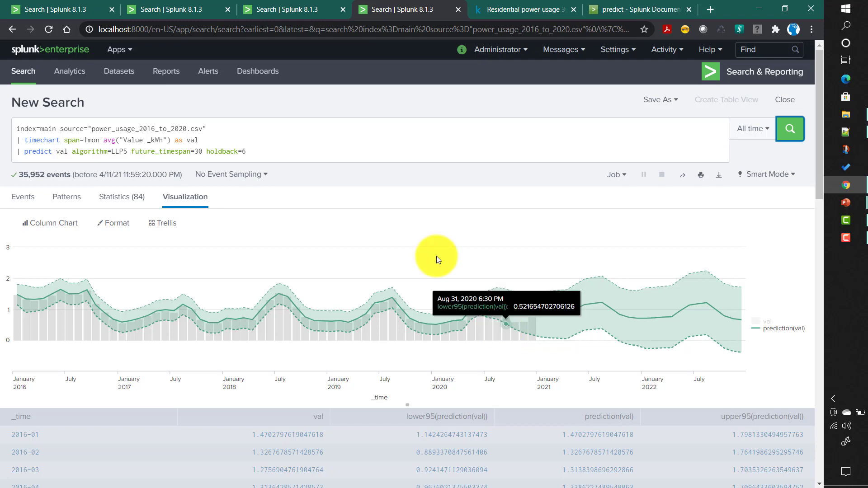
# - Compare the end of the LLP5 holdback forecast with the LLP forecast chart, and return to the LLP5 search
pyautogui.click(262, 149)
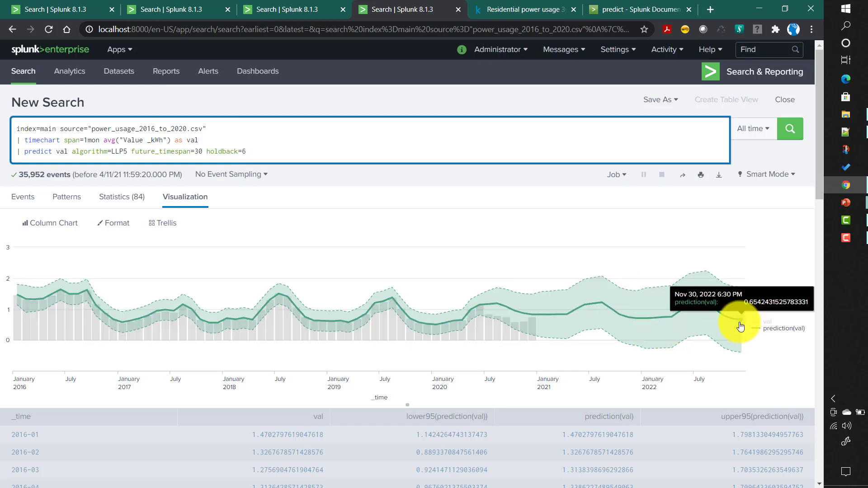
pyautogui.click(295, 9)
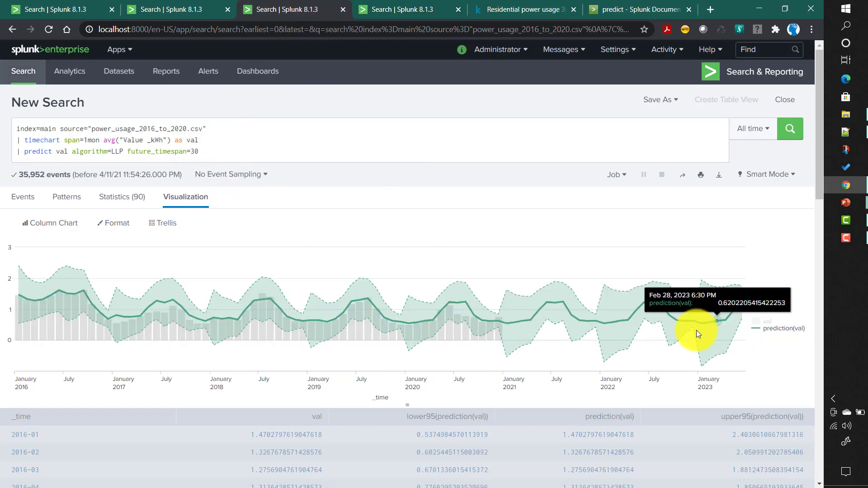
pyautogui.click(402, 13)
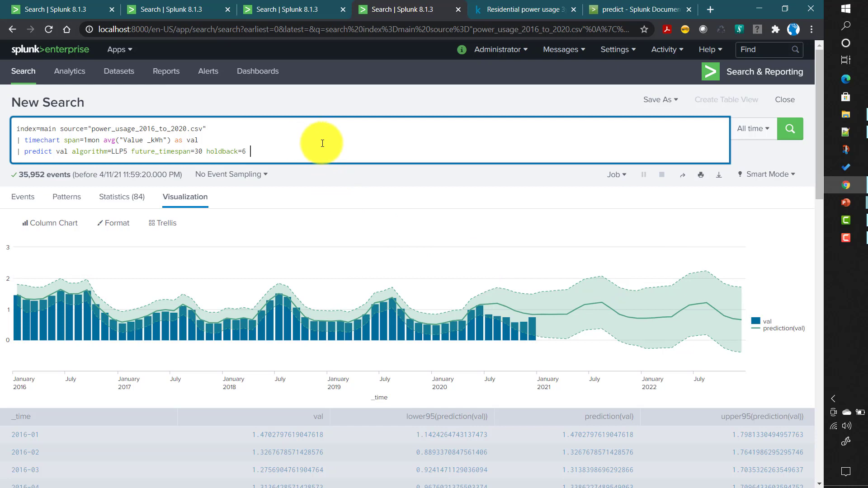
# - Append the suggested lower<int>= and upper<int>= arguments to the predict command after the holdback setting
pyautogui.write('lo')
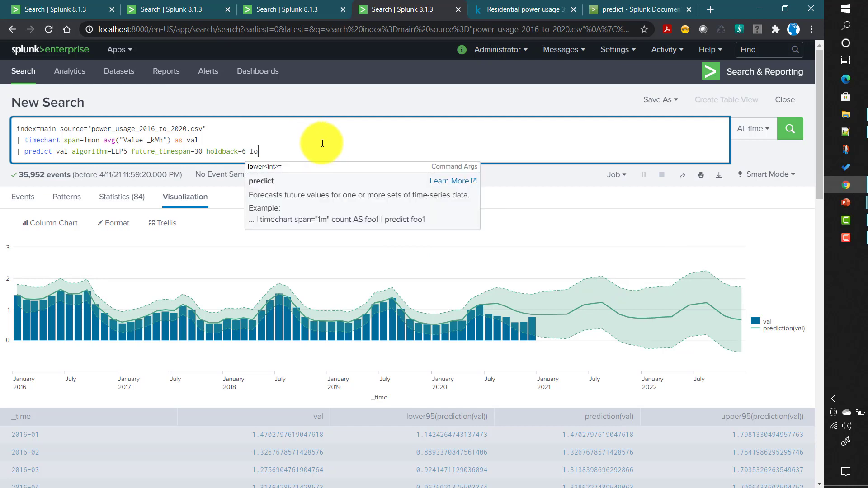
pyautogui.press('Down')
pyautogui.press('Return')
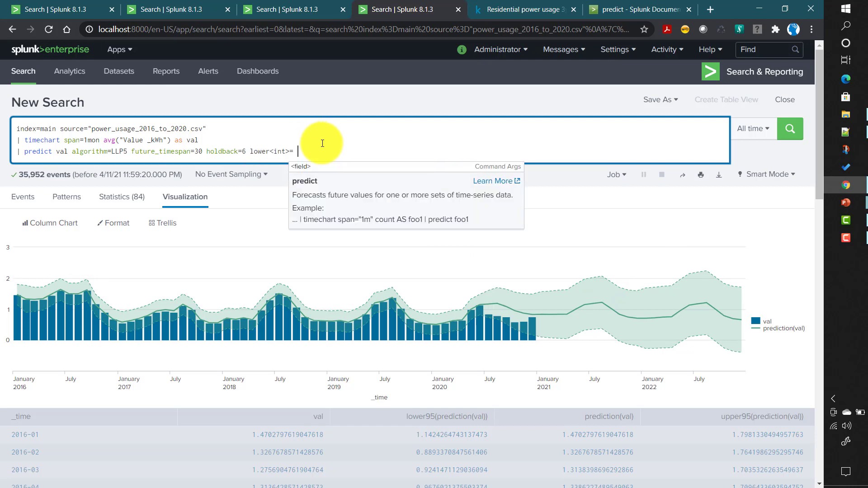
pyautogui.press('Escape')
pyautogui.write('uppe')
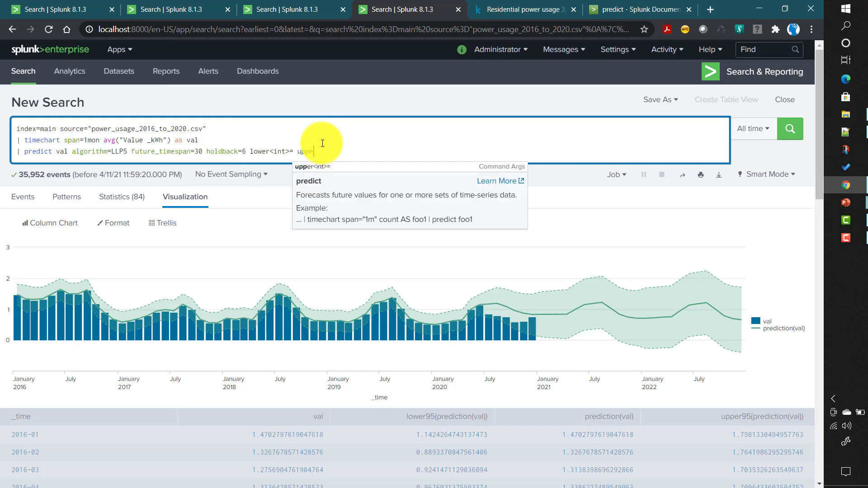
pyautogui.press('Down')
pyautogui.press('Return')
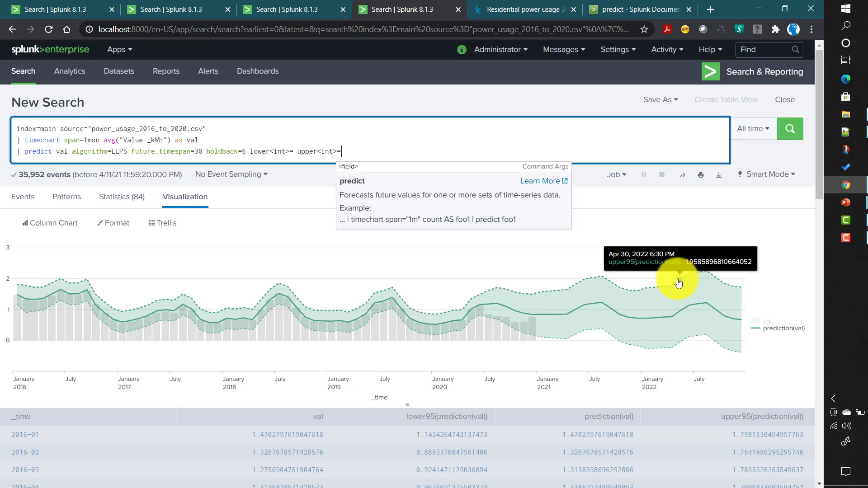
# - Complete the lower confidence interval argument as lower90=lower90_predict
pyautogui.click(289, 152)
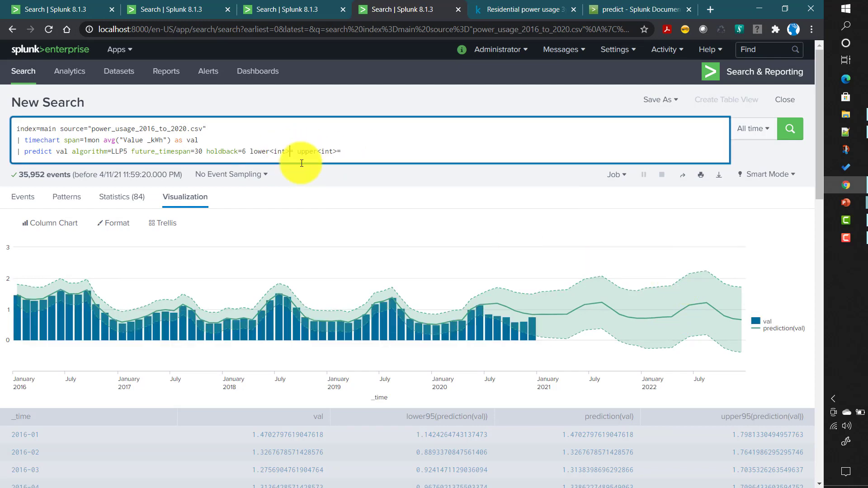
pyautogui.press('BackSpace')
pyautogui.press('BackSpace')
pyautogui.press('BackSpace')
pyautogui.press('BackSpace')
pyautogui.press('BackSpace')
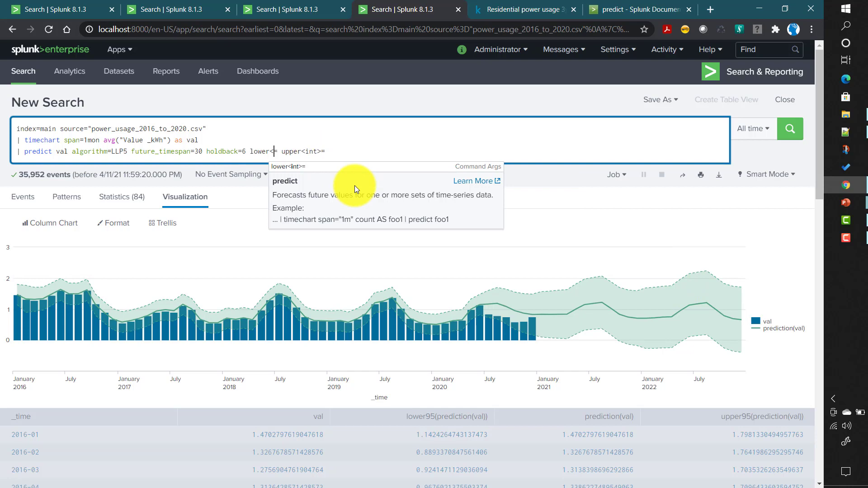
pyautogui.write('90')
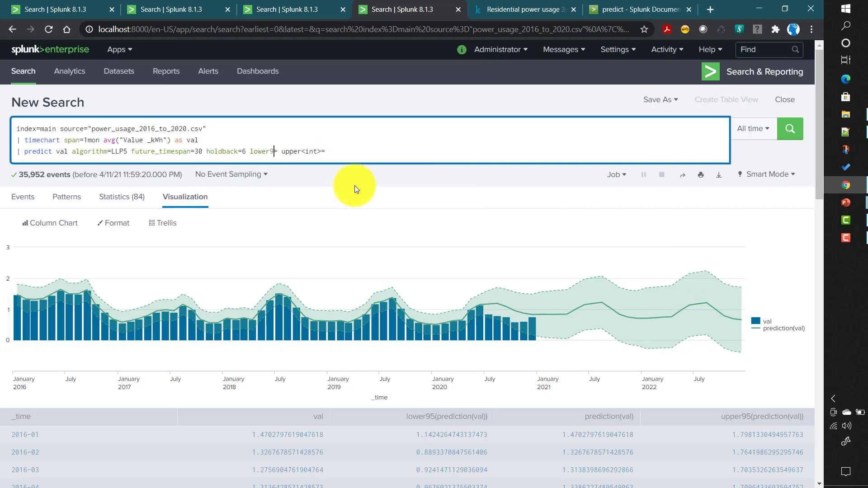
pyautogui.click(281, 150)
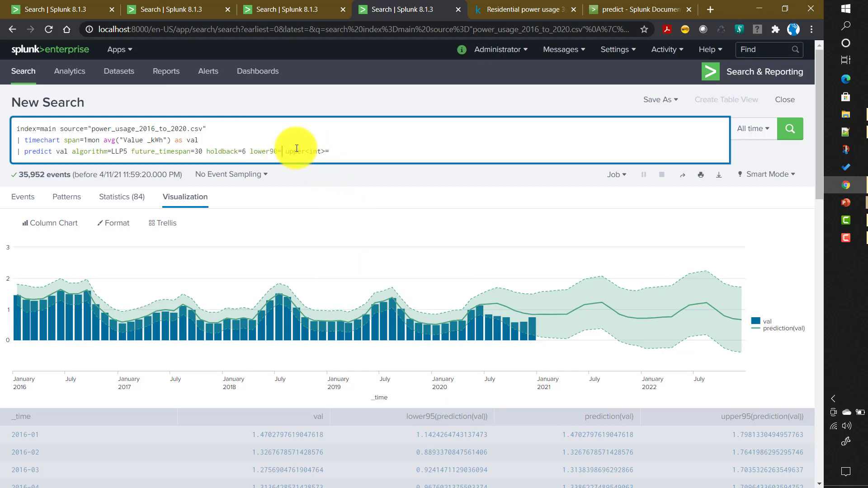
pyautogui.write('lower90_predict')
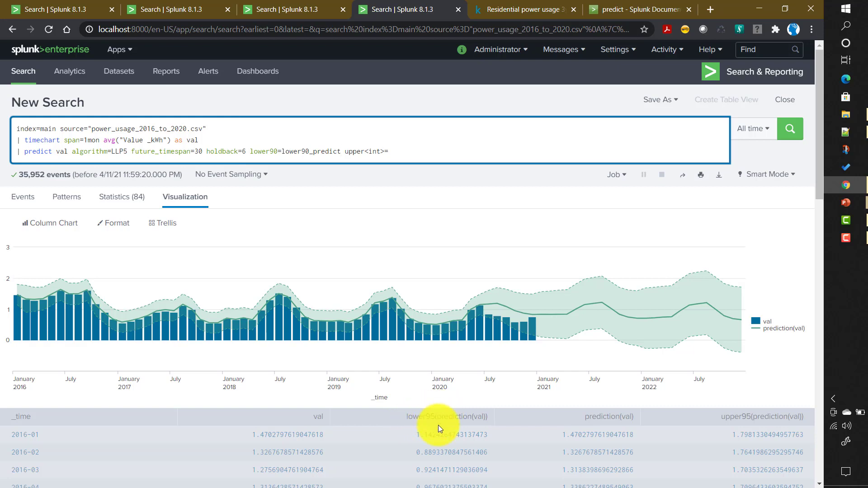
# - Complete the upper confidence interval argument as upper90=upper90_predict and rerun the search
pyautogui.click(384, 151)
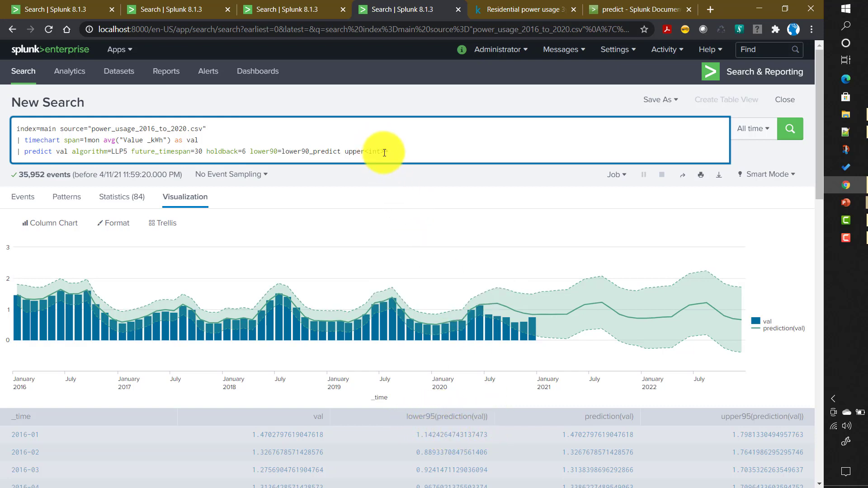
pyautogui.press('BackSpace')
pyautogui.press('BackSpace')
pyautogui.press('BackSpace')
pyautogui.press('BackSpace')
pyautogui.press('BackSpace')
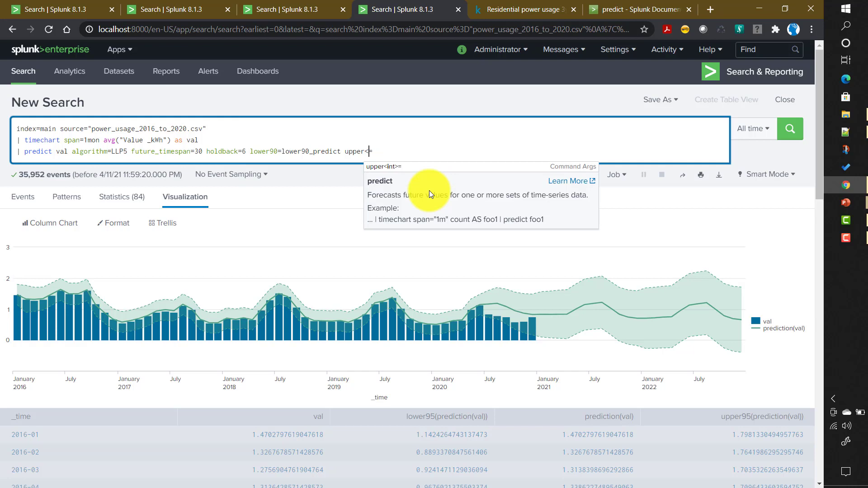
pyautogui.write('90')
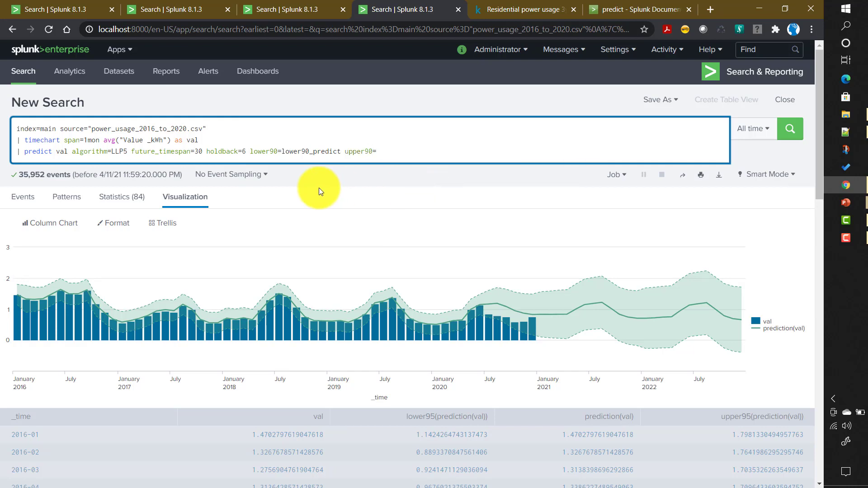
pyautogui.click(392, 155)
pyautogui.write('upper90_predict')
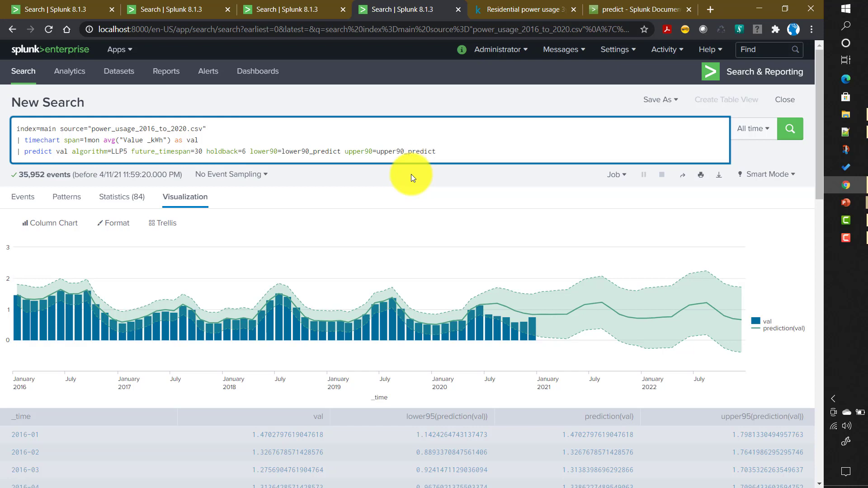
pyautogui.press('Return')
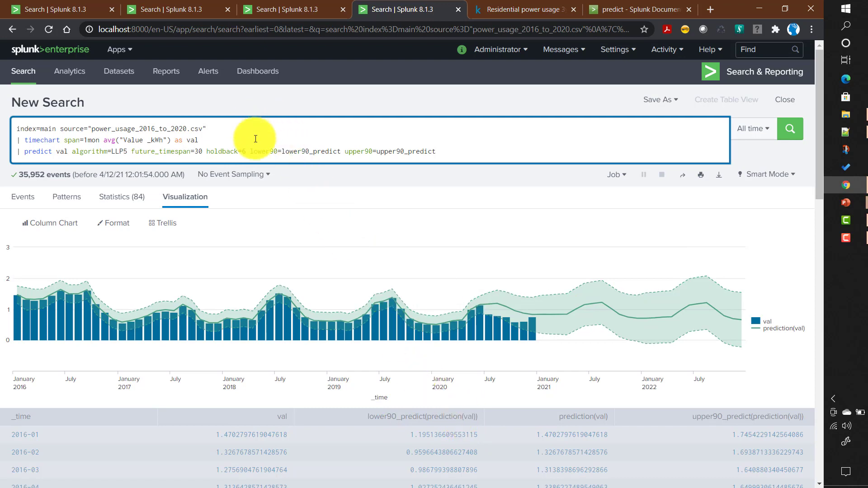
pyautogui.doubleClick(265, 151)
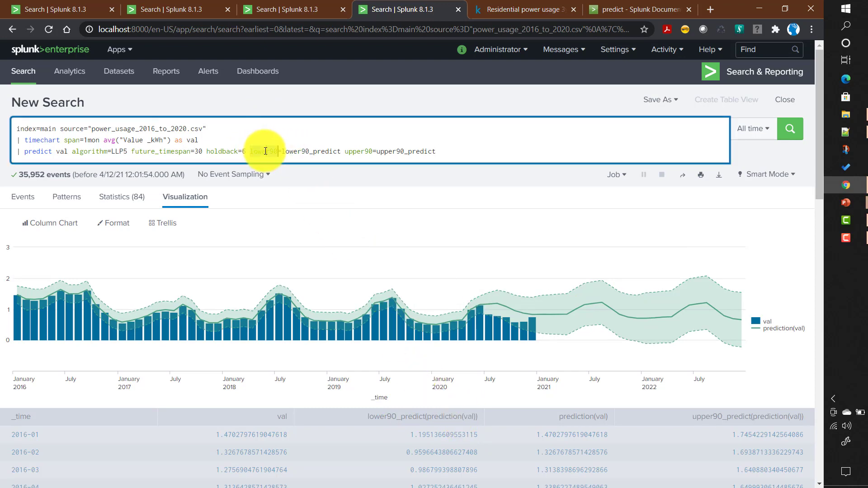
pyautogui.doubleClick(357, 151)
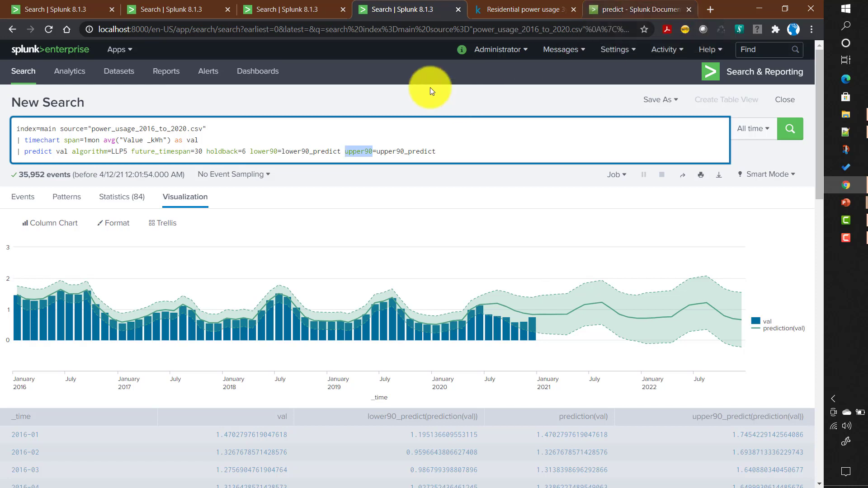
# - Open a separate search page in a new browser tab and run index=main, copied from the LLP5 search, over All time
pyautogui.rightClick(26, 73)
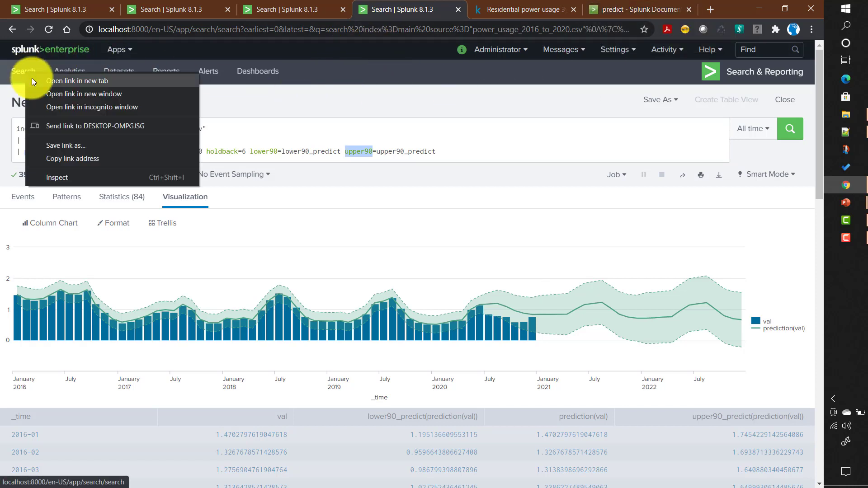
pyautogui.click(41, 81)
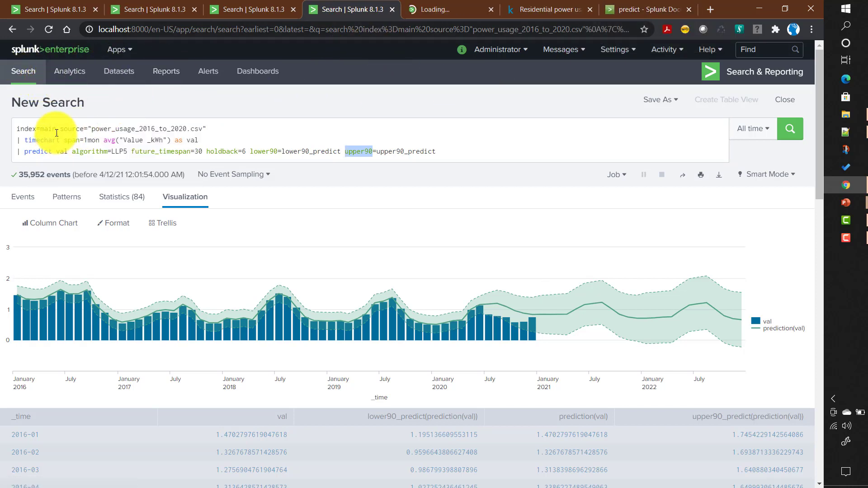
pyautogui.moveTo(55, 129); pyautogui.dragTo(2, 131)
pyautogui.hotkey('ctrl', 'c')
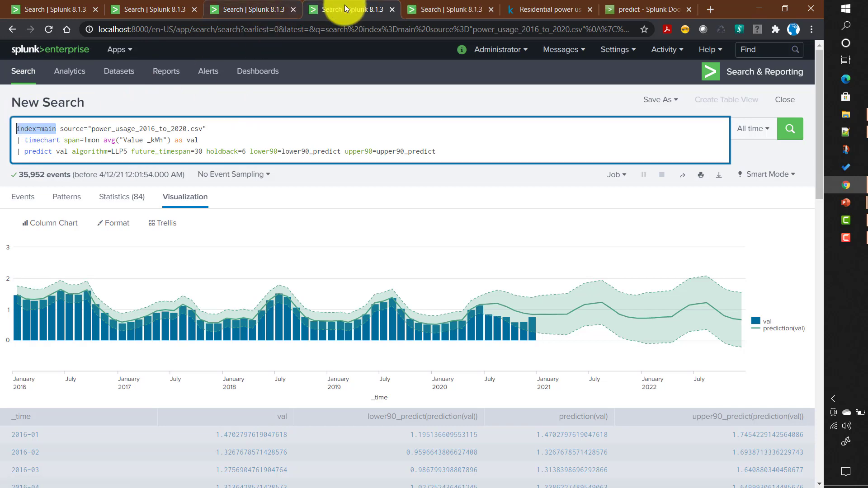
pyautogui.click(424, 10)
pyautogui.click(183, 128)
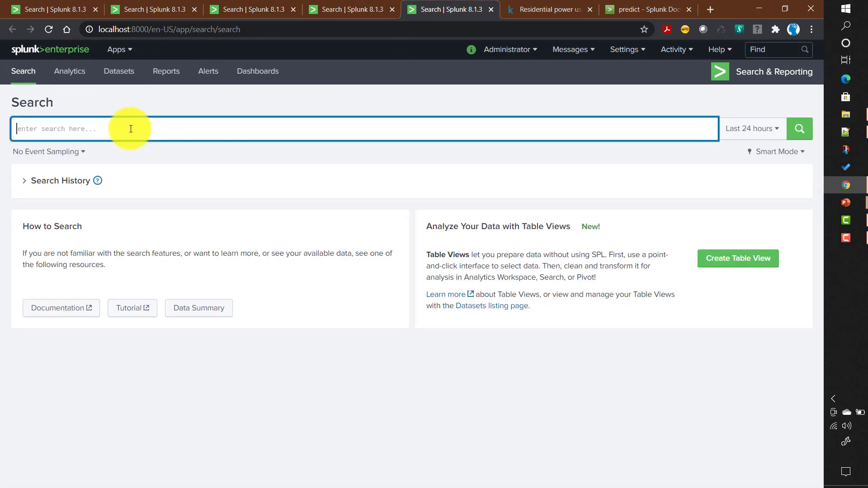
pyautogui.hotkey('ctrl', 'v')
pyautogui.click(742, 129)
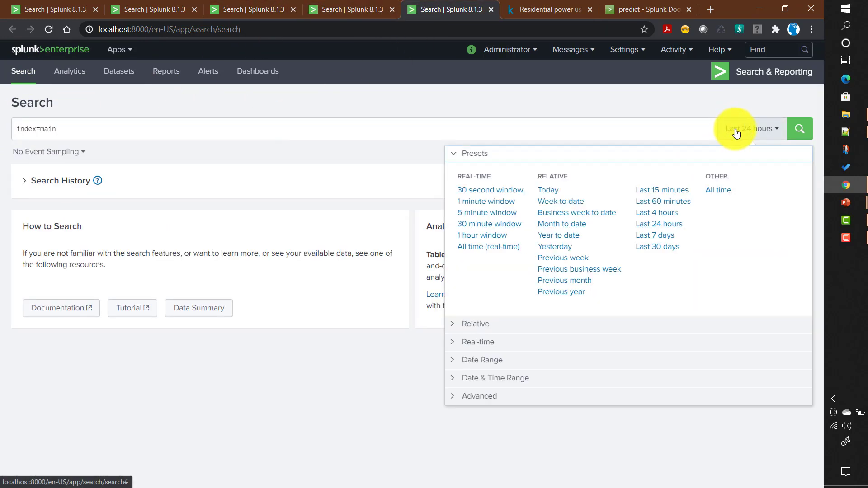
pyautogui.click(720, 190)
pyautogui.click(799, 130)
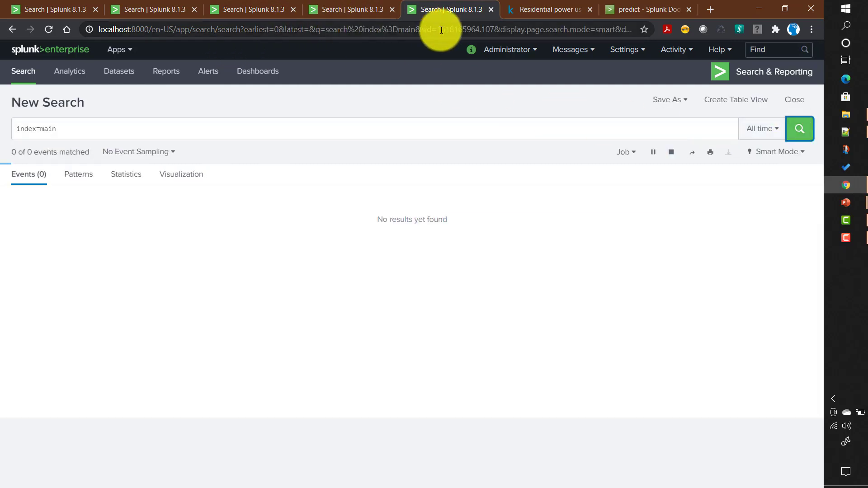
# - Examine the columns and sample rows of weather_2016_2020_daily.csv on the Kaggle dataset page
pyautogui.click(531, 11)
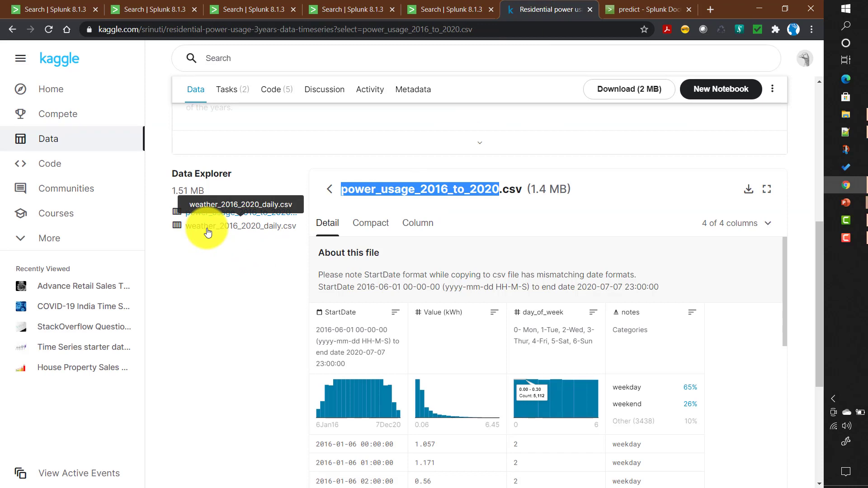
pyautogui.click(240, 231)
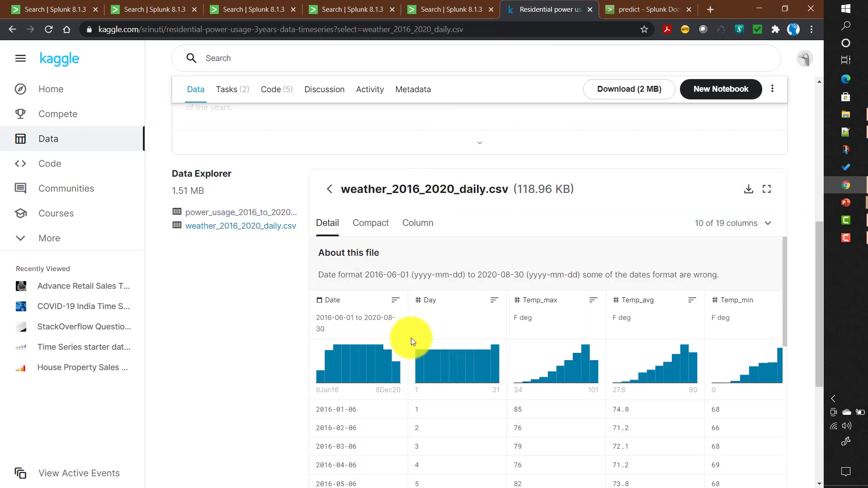
pyautogui.scroll(-1, 409, 333)
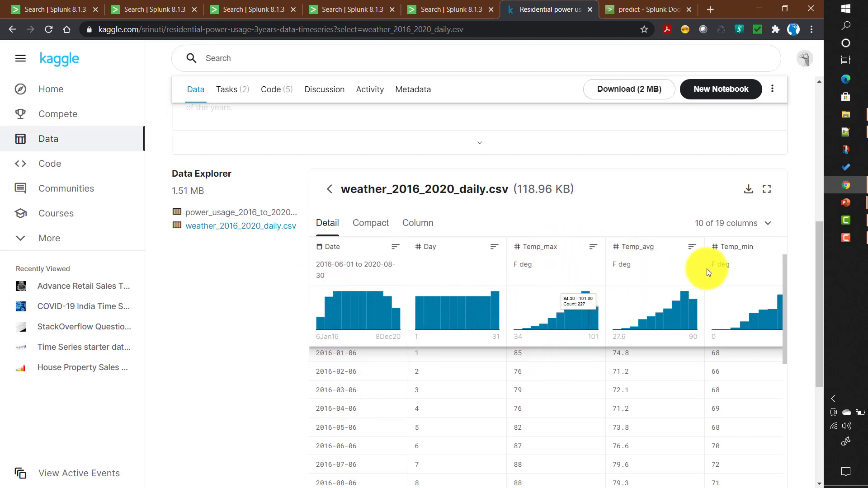
pyautogui.scroll(-1, 402, 361)
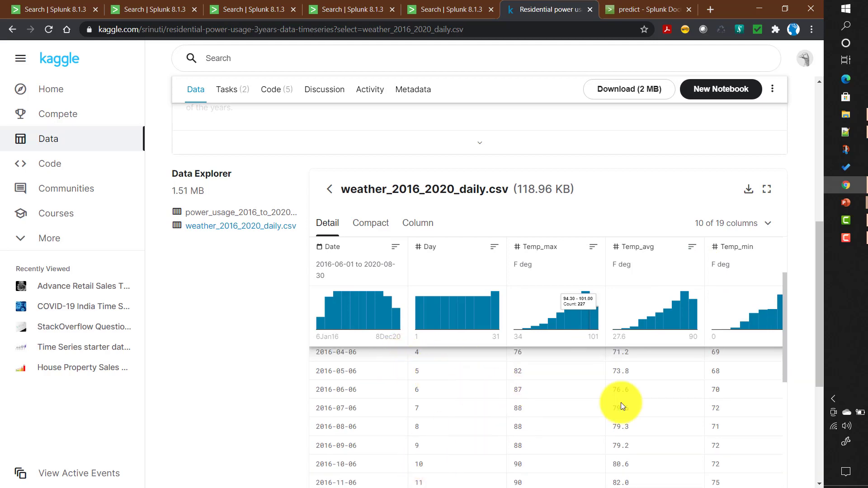
pyautogui.moveTo(819, 327); pyautogui.dragTo(829, 435)
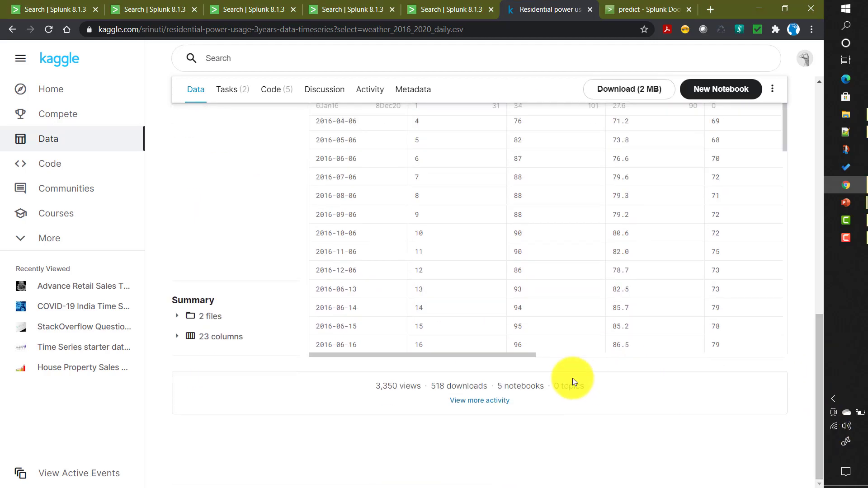
pyautogui.moveTo(522, 356); pyautogui.dragTo(699, 369)
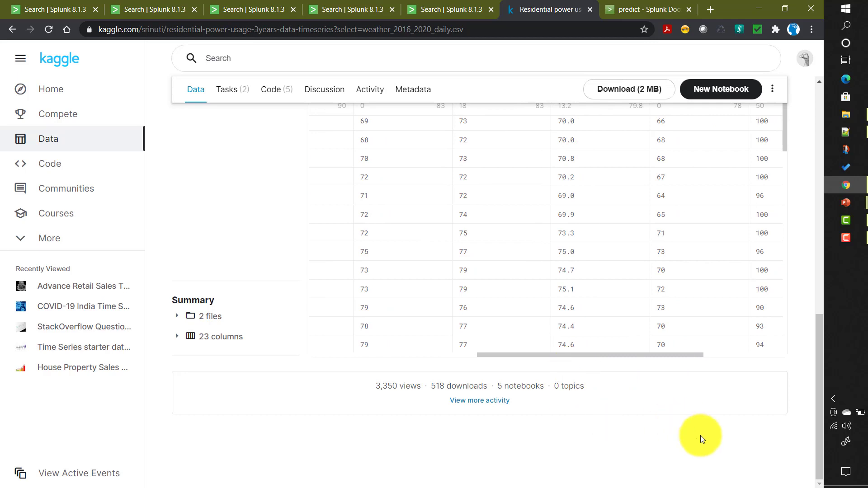
pyautogui.scroll(5, 701, 436)
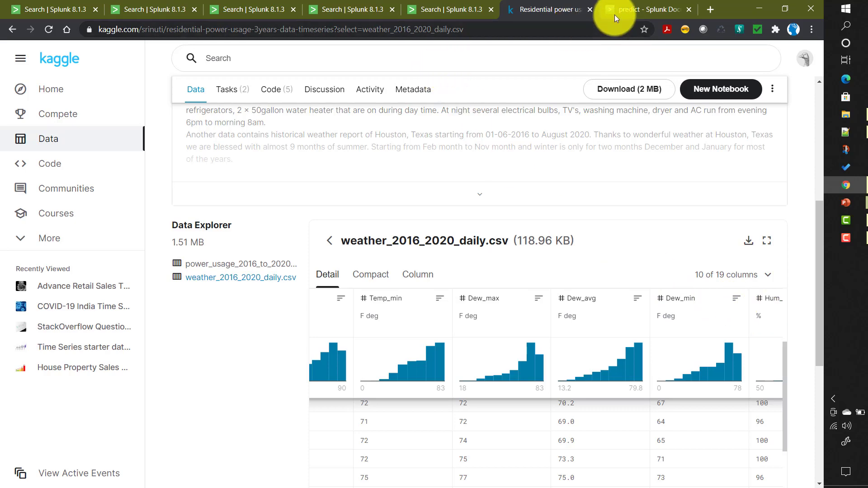
# - Return to the Splunk index=main search, restrict it to source weather_2016_2020_daily.csv, and review the extracted weather fields
pyautogui.click(450, 10)
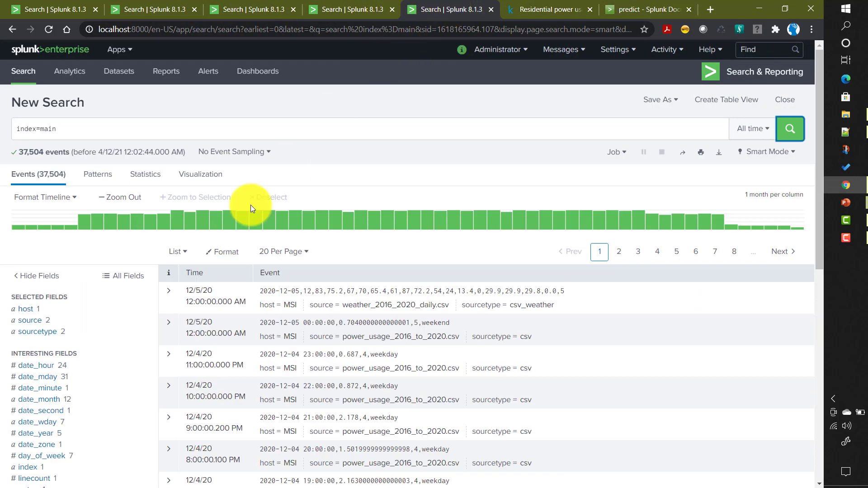
pyautogui.click(30, 321)
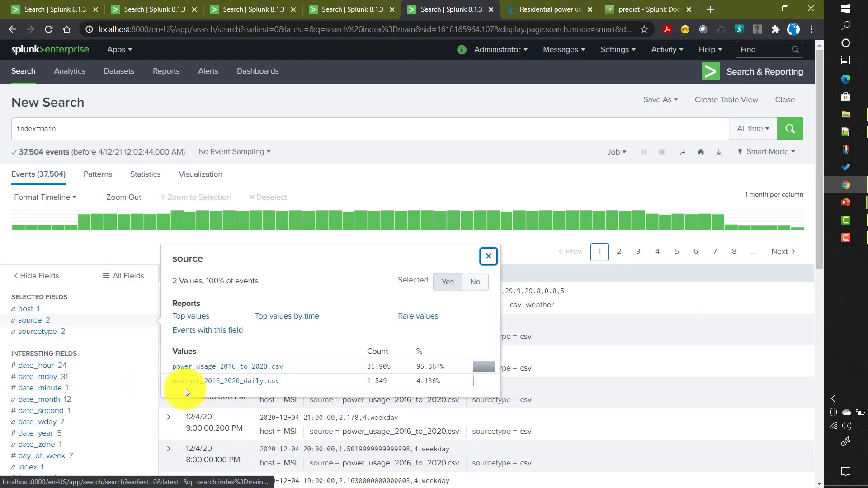
pyautogui.click(205, 382)
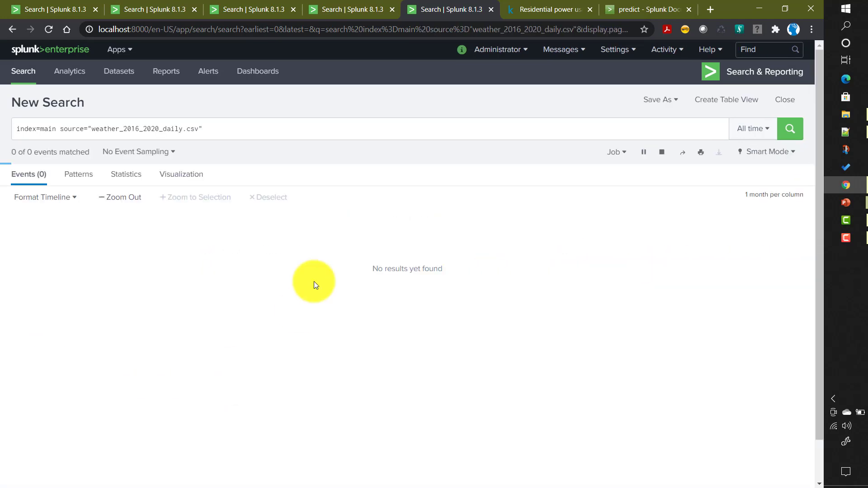
pyautogui.scroll(-3, 107, 348)
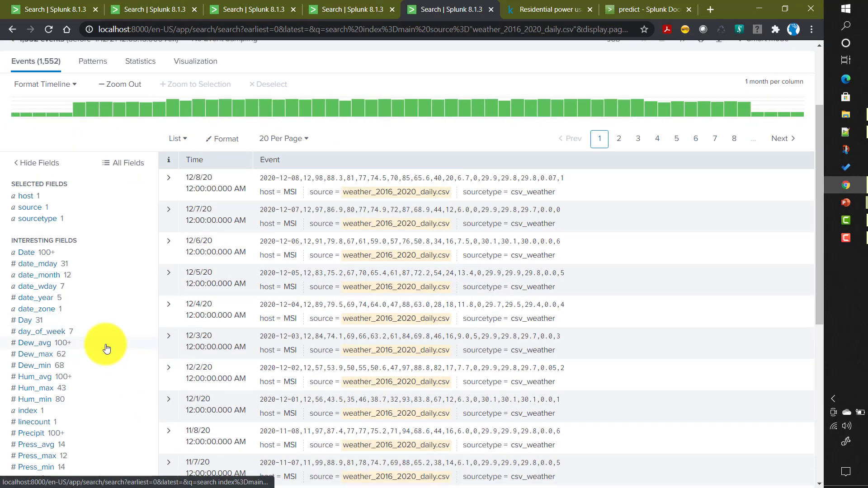
pyautogui.scroll(-3, 106, 348)
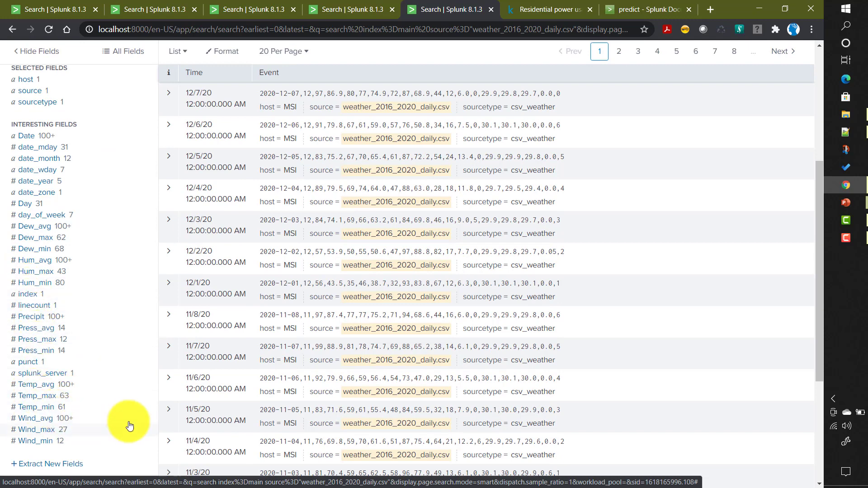
pyautogui.scroll(6, 129, 425)
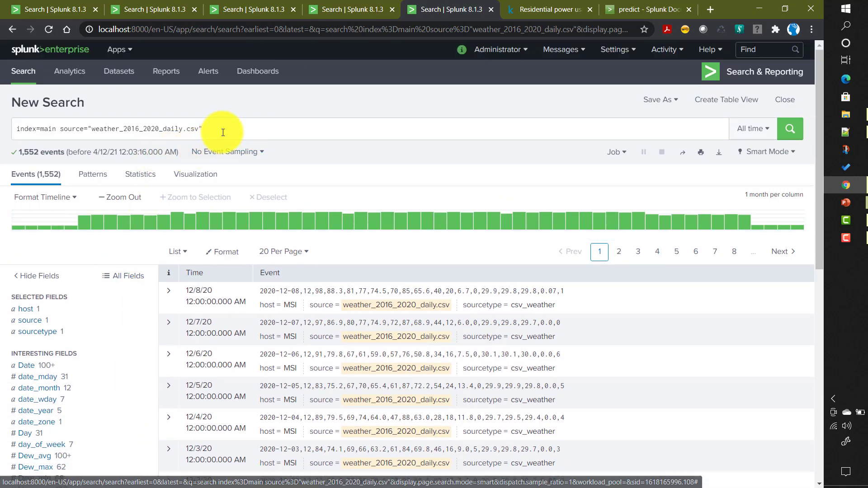
# - Add the search line | timechart span=1mon avg(Temp_avg) as avg_temp, avg(Dew_avg) as avg_dew
pyautogui.click(223, 132)
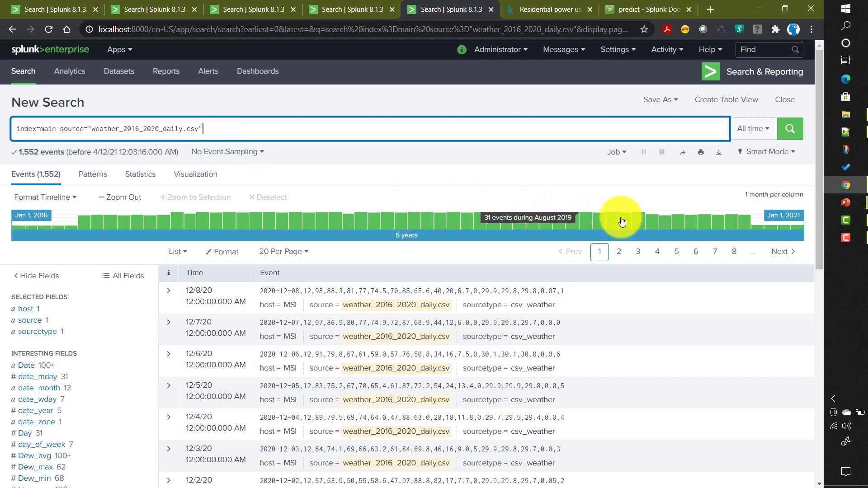
pyautogui.hotkey('shift', 'Return')
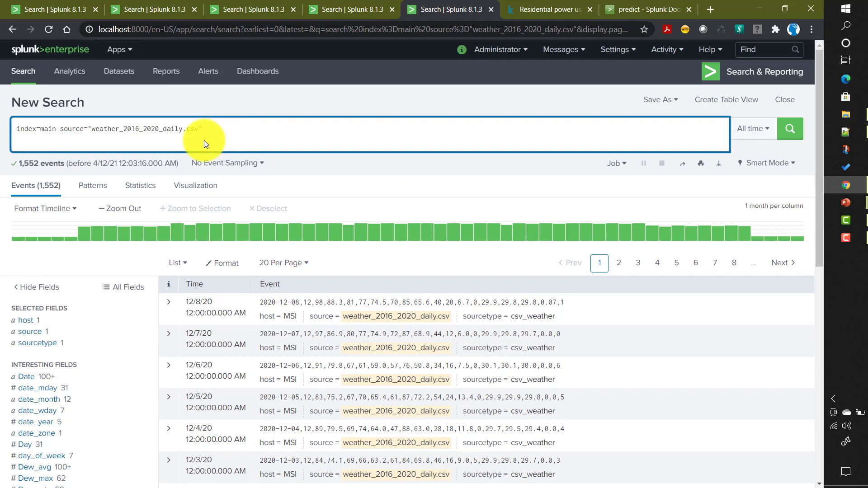
pyautogui.write('| timechart span=1mon avg(Temp_avg) as avg_temp, avg(Dew_avg) as avg_dew')
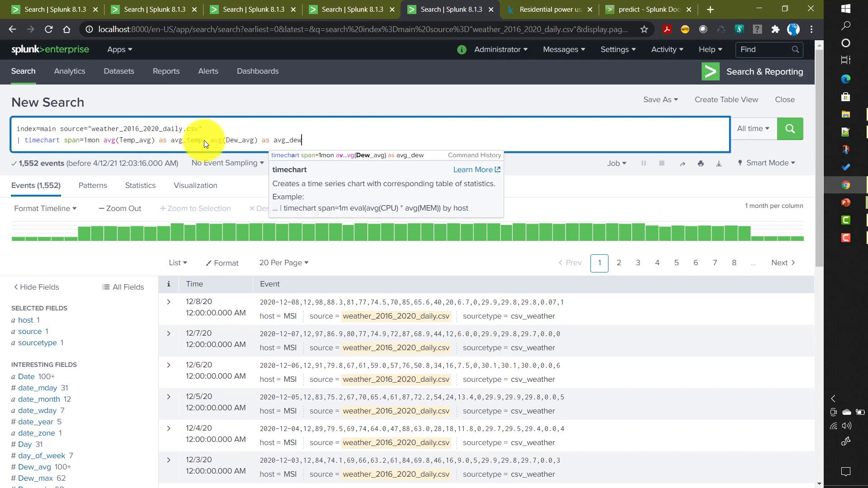
# - Check the monthly span, the averaged fields and their aliases in the timechart line
pyautogui.click(91, 140)
pyautogui.doubleClick(91, 140)
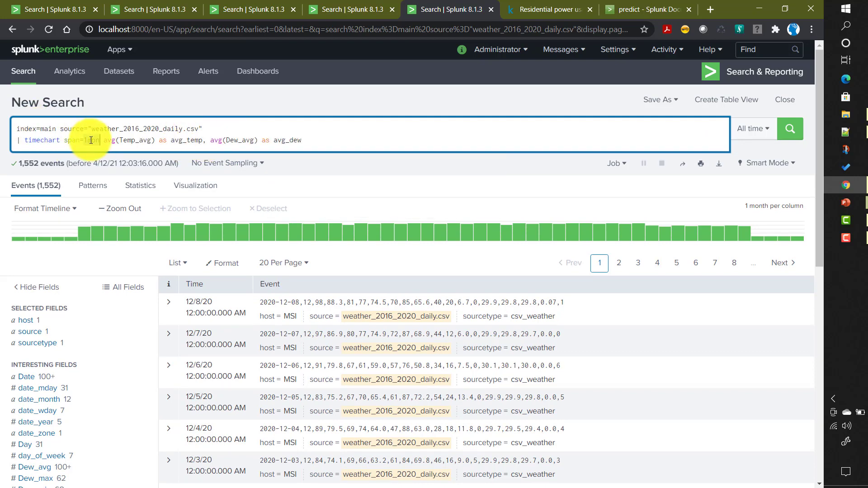
pyautogui.doubleClick(131, 140)
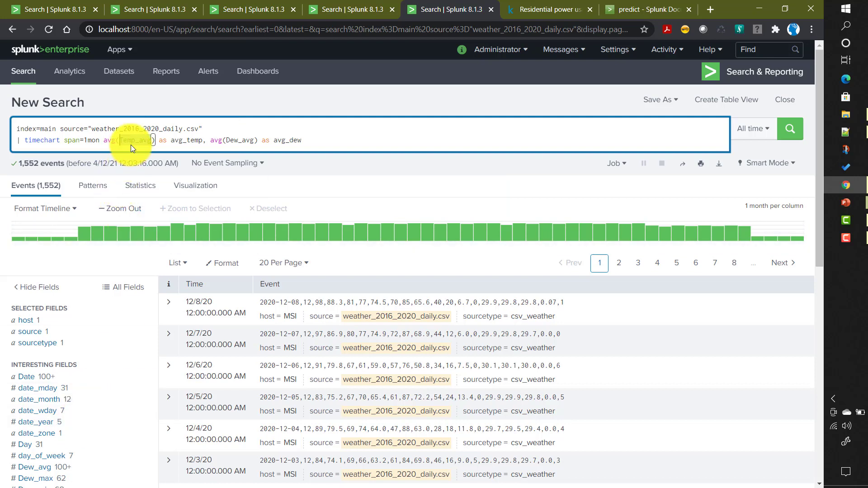
pyautogui.click(187, 140)
pyautogui.doubleClick(187, 140)
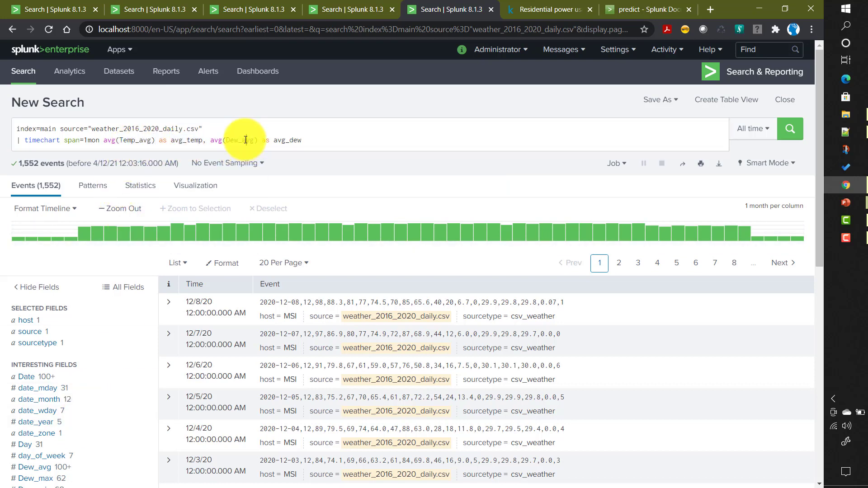
pyautogui.doubleClick(242, 140)
pyautogui.doubleClick(287, 140)
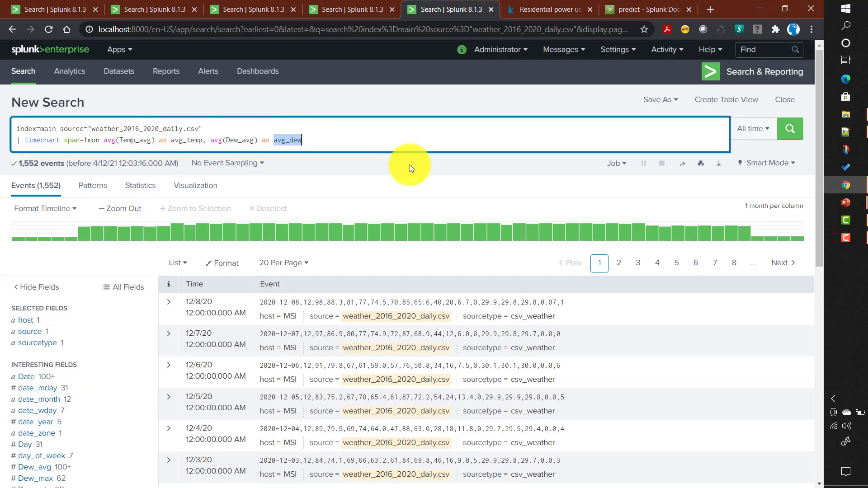
# - Run the weather timechart search and show its results as a visualization
pyautogui.click(791, 130)
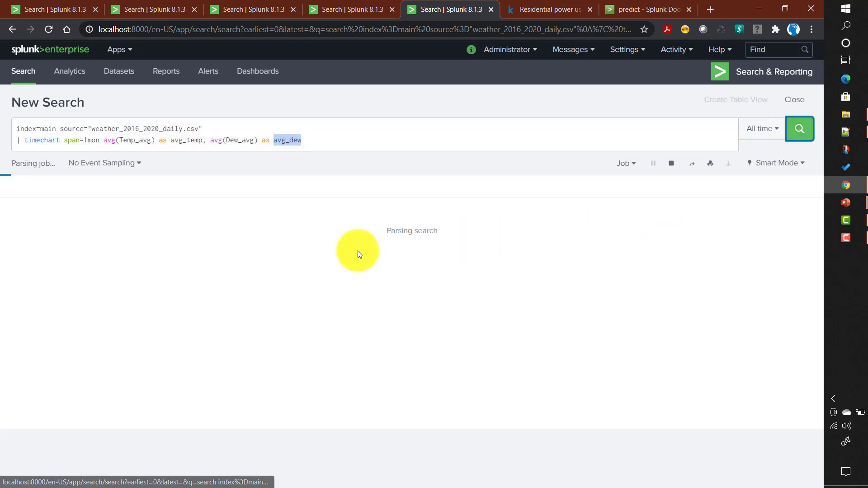
pyautogui.click(193, 193)
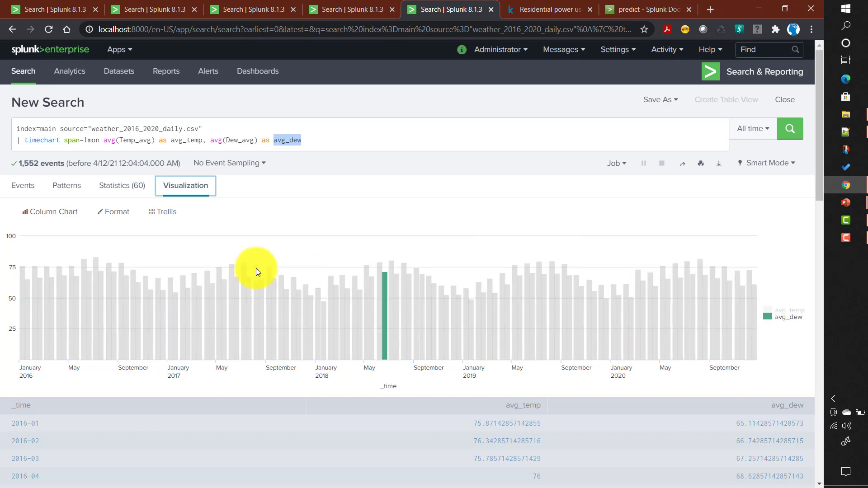
# - Append a predict command with algorithm=BiLL on a new line of the weather search
pyautogui.click(319, 144)
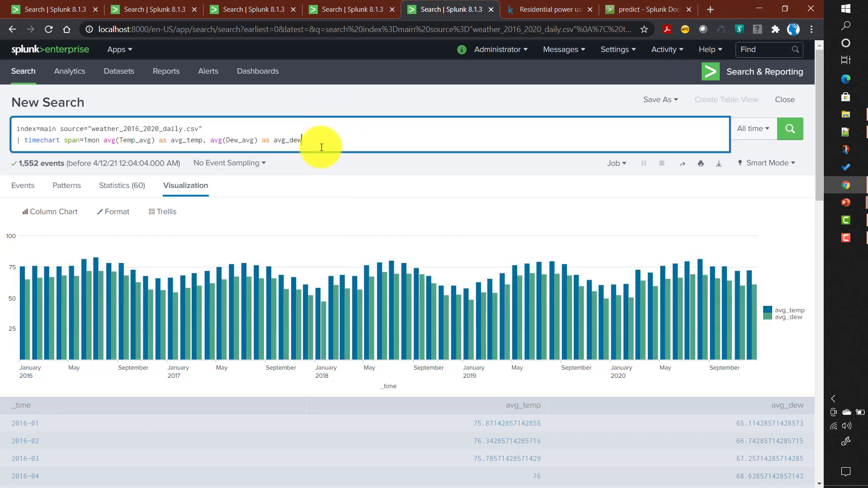
pyautogui.hotkey('shift', 'Return')
pyautogui.write('|')
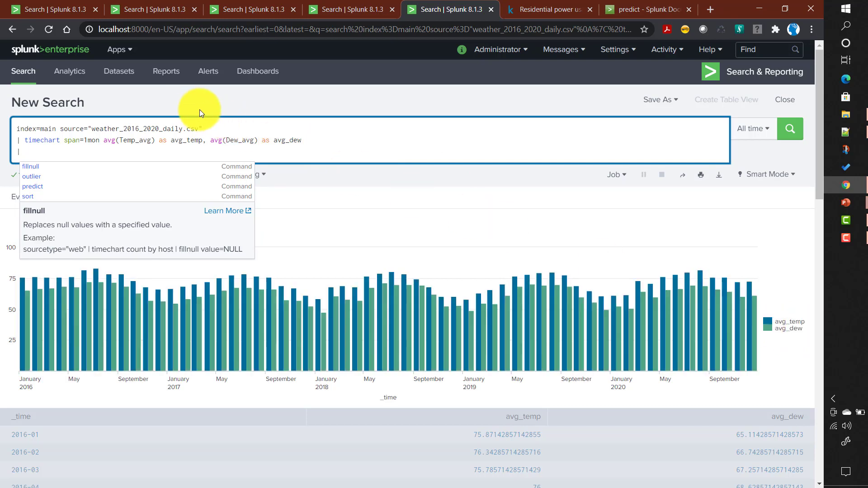
pyautogui.write('predict ')
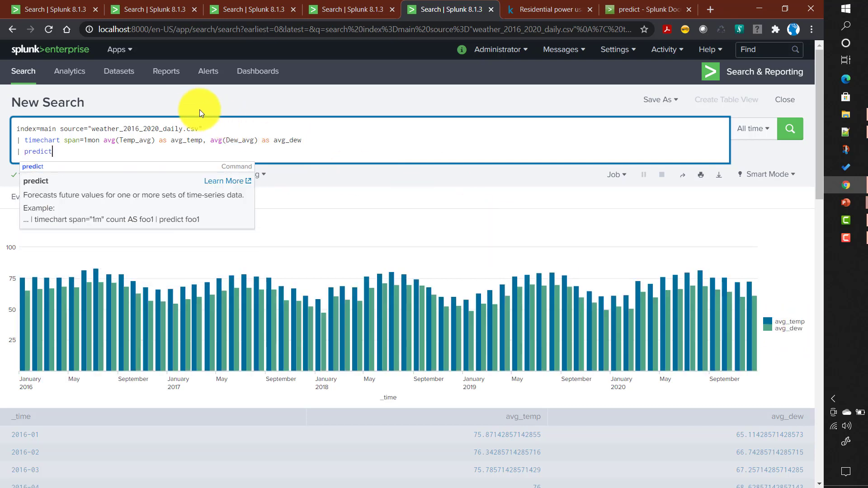
pyautogui.write('alg')
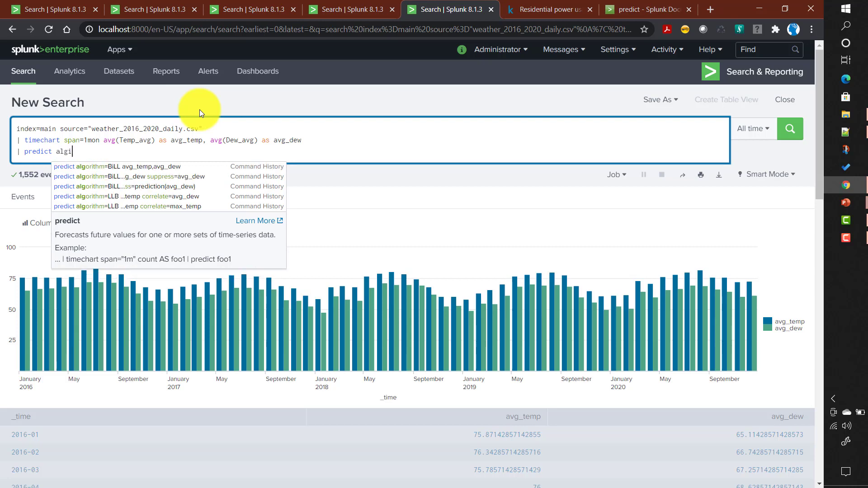
pyautogui.write('orithm=')
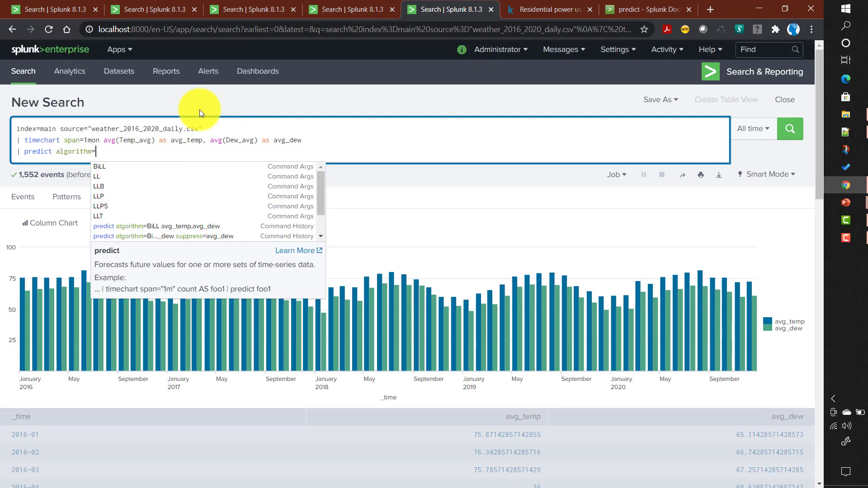
pyautogui.click(116, 167)
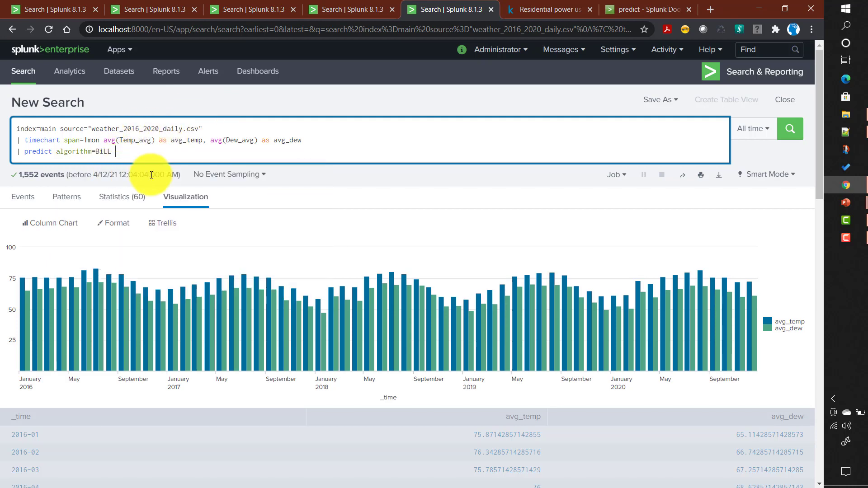
# - Add avg_temp, avg_dew as the fields to forecast with the BiLL predict command and run the search
pyautogui.doubleClick(183, 145)
pyautogui.hotkey('ctrl', 'c')
pyautogui.click(155, 149)
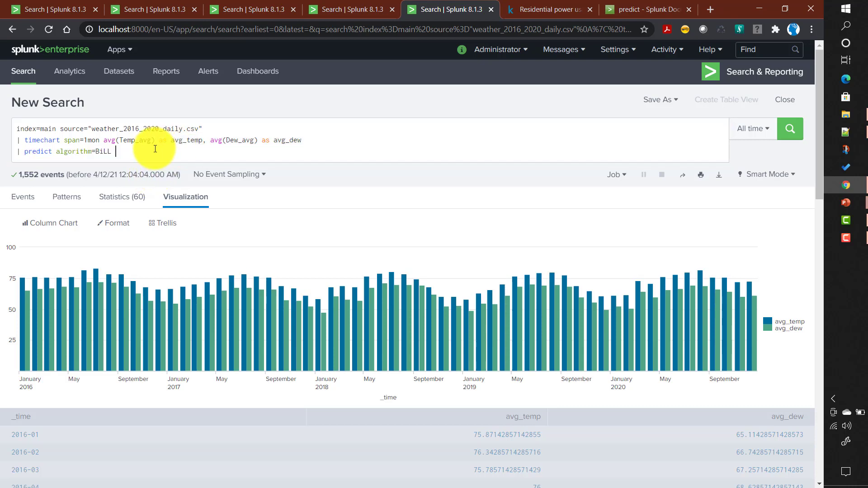
pyautogui.hotkey('ctrl', 'v')
pyautogui.write(',')
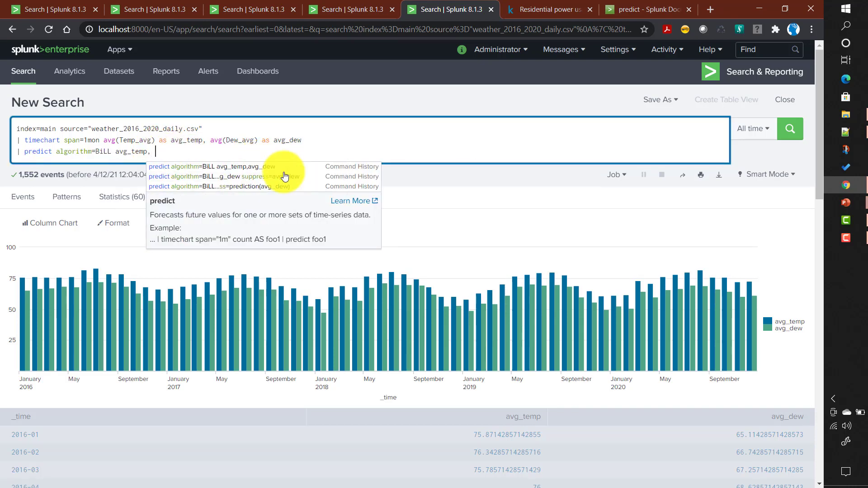
pyautogui.doubleClick(287, 141)
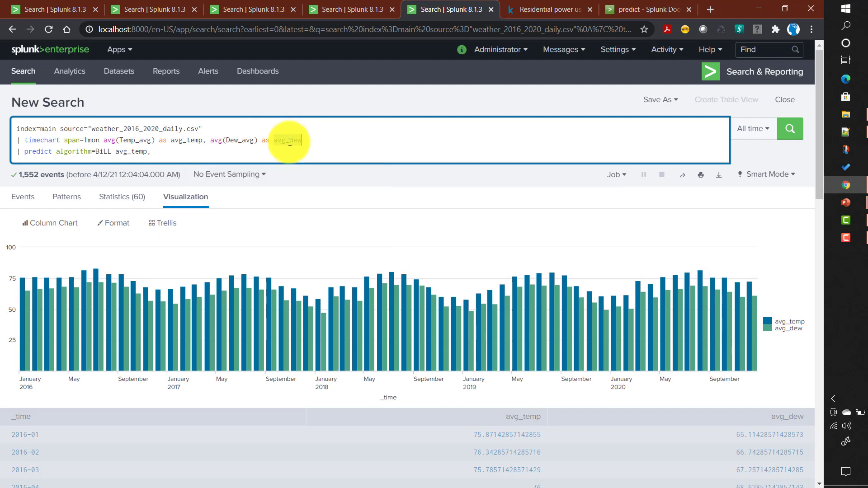
pyautogui.hotkey('ctrl', 'c')
pyautogui.click(156, 152)
pyautogui.hotkey('ctrl', 'v')
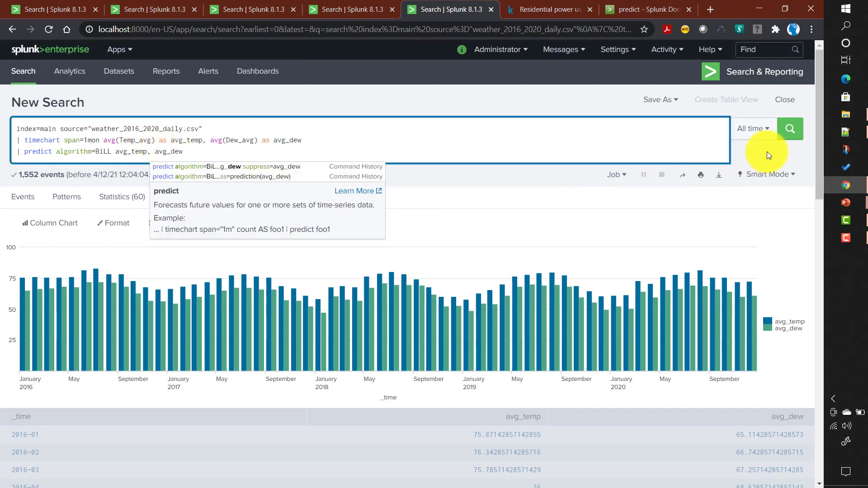
pyautogui.click(789, 137)
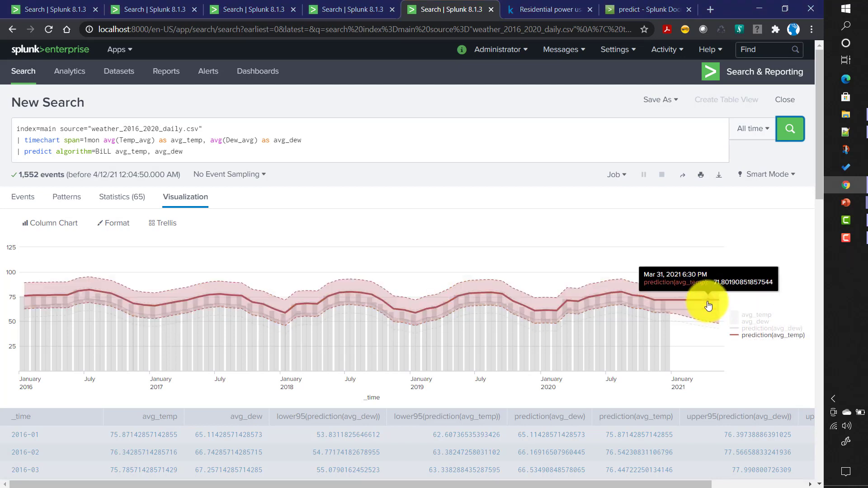
# - Add future_timespan=30 to the end of the BiLL predict command and run the search
pyautogui.click(242, 147)
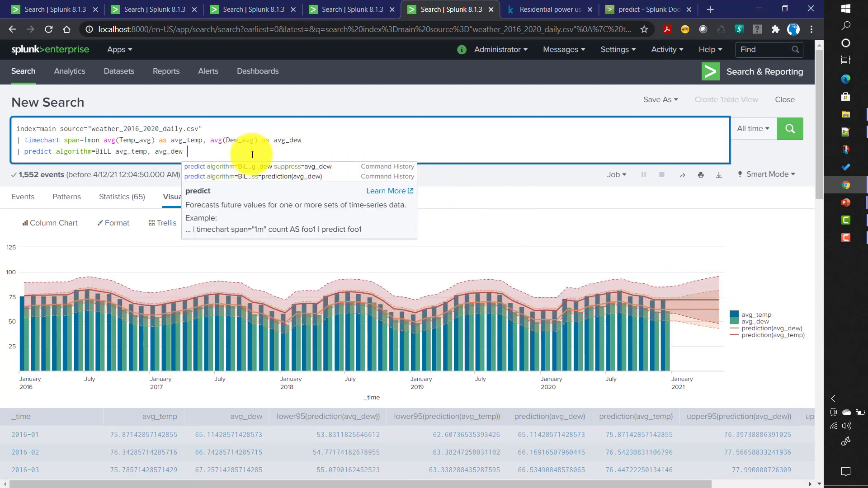
pyautogui.write('fu')
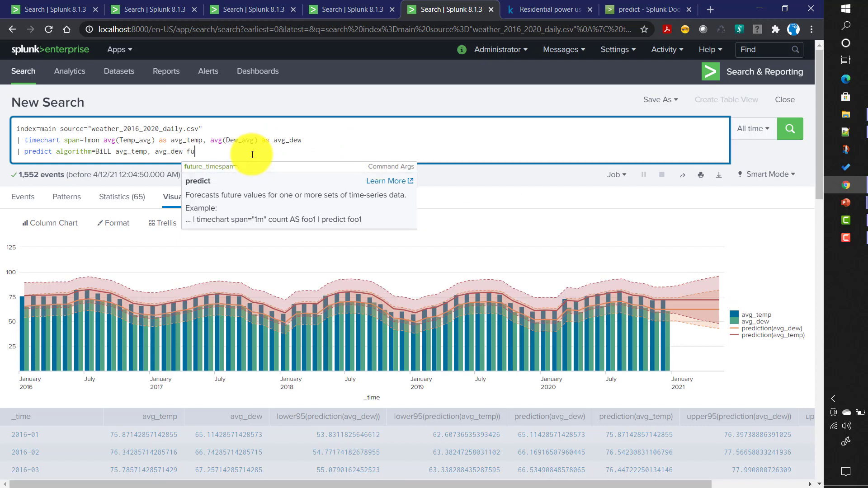
pyautogui.press('Down')
pyautogui.press('Return')
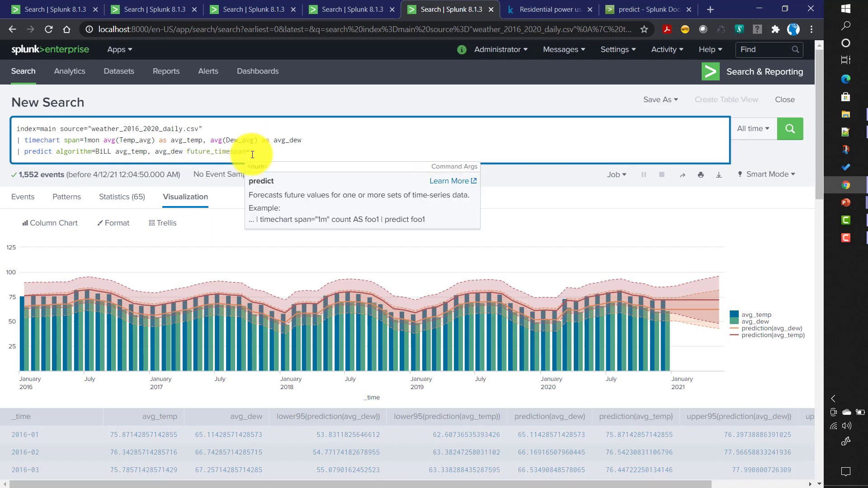
pyautogui.write('10')
pyautogui.press('Return')
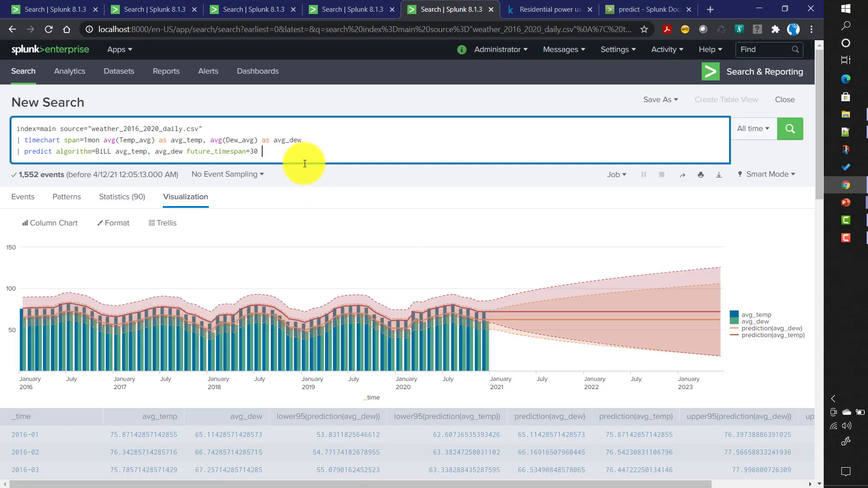
# - Append suppress=avg_dew to the predict command to hide the dew point forecast, and run the search
pyautogui.write('su')
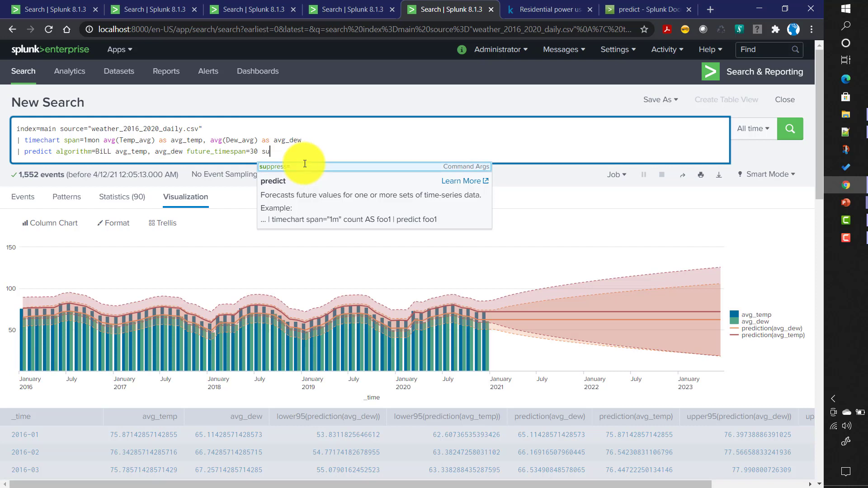
pyautogui.press('Tab')
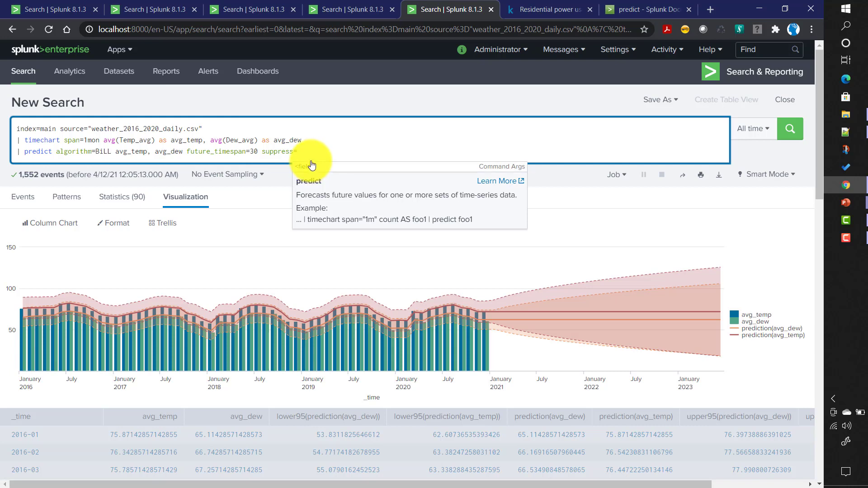
pyautogui.doubleClick(167, 151)
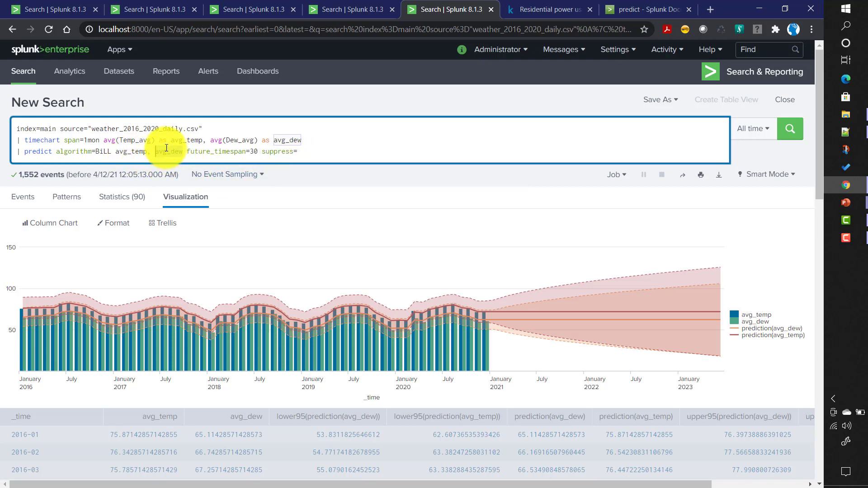
pyautogui.click(308, 151)
pyautogui.hotkey('ctrl', 'v')
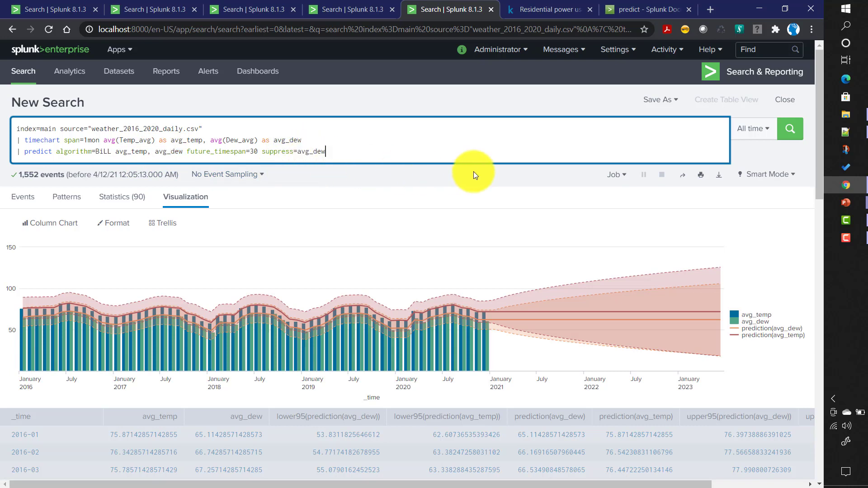
pyautogui.click(791, 129)
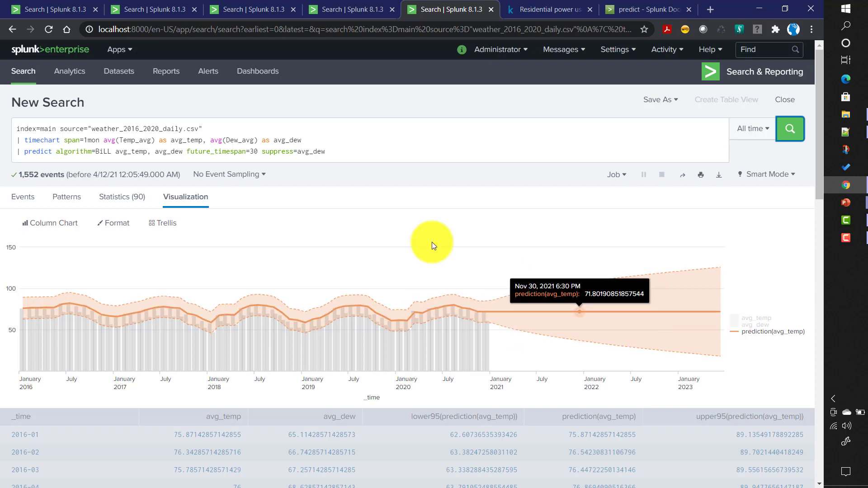
pyautogui.doubleClick(278, 152)
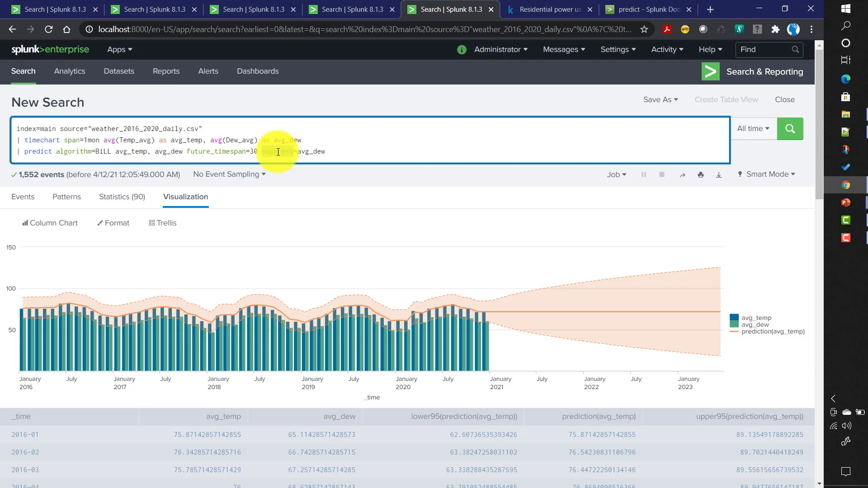
pyautogui.click(335, 149)
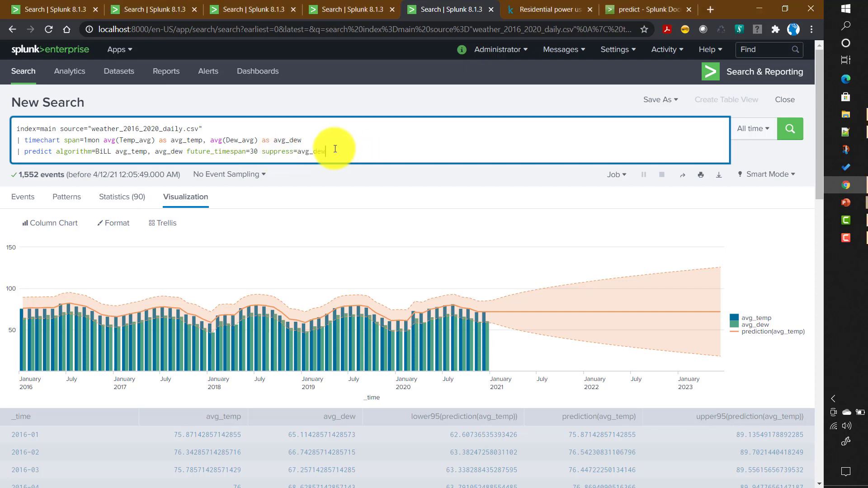